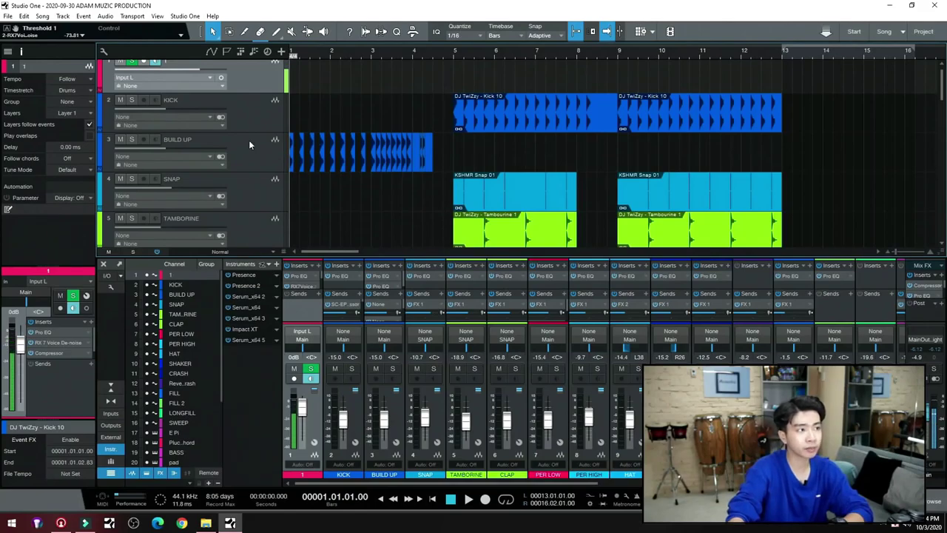
Solo the KICK track and play it from the start of bar 5
{"action": "left_click", "coordinate": [132, 100]}
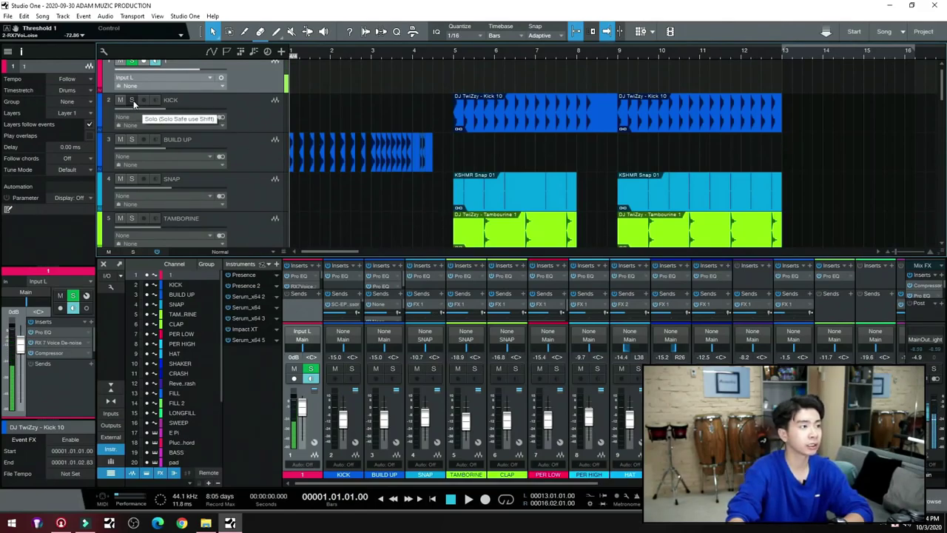
{"action": "scroll", "coordinate": [447, 61], "scroll_direction": "up", "scroll_amount": 2}
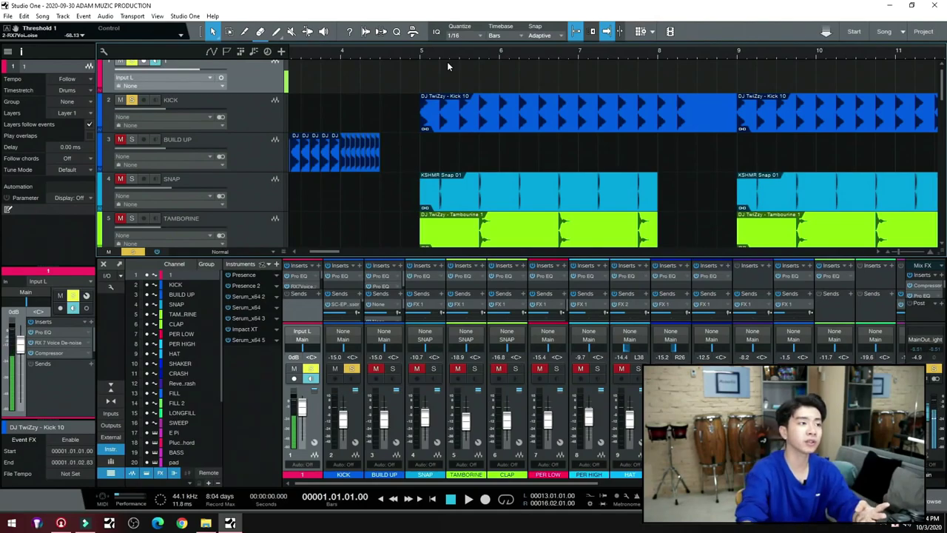
{"action": "left_click", "coordinate": [422, 56]}
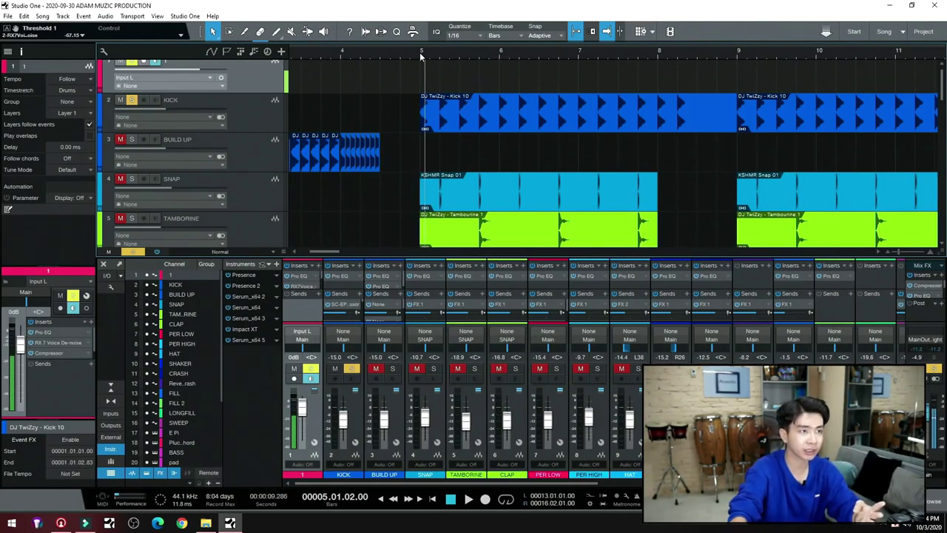
{"action": "key", "text": "space"}
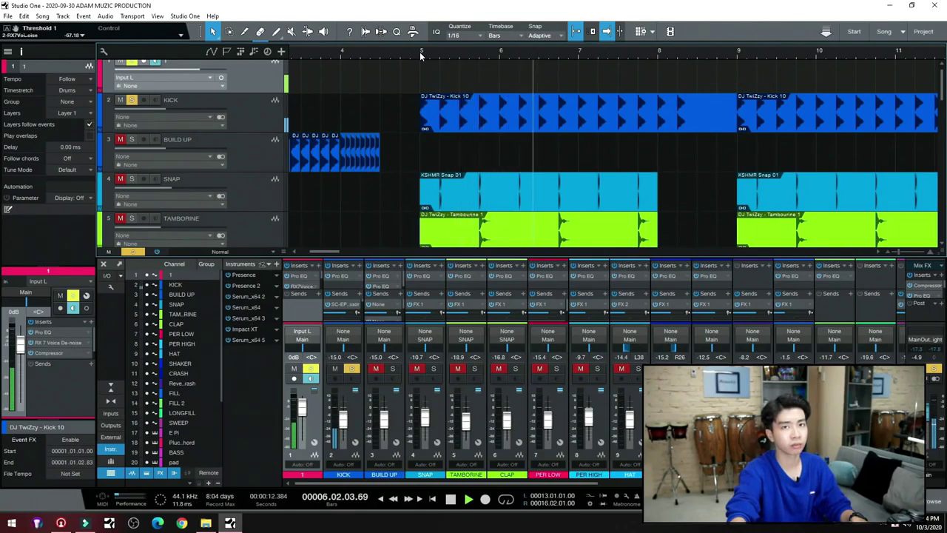
{"action": "key", "text": "space"}
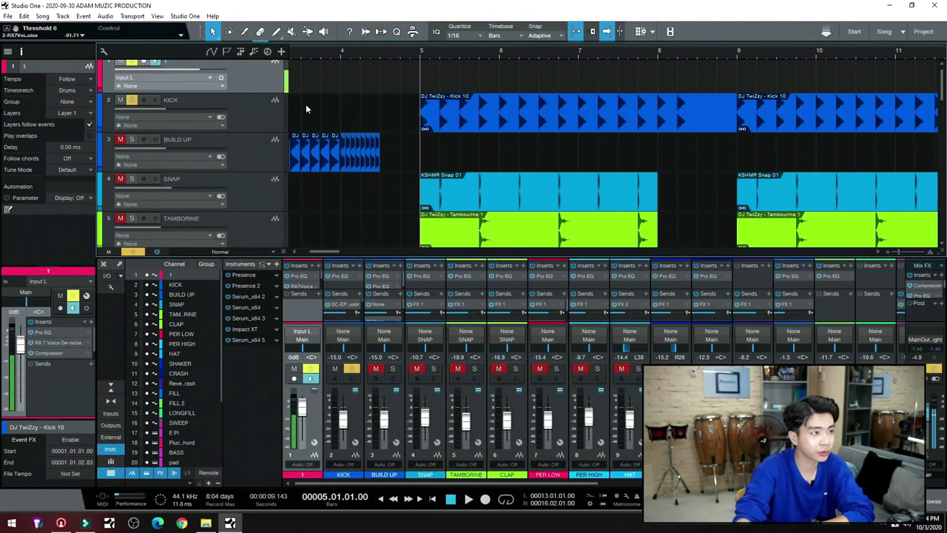
Add the SNAP, TAMBORINE and CLAP tracks to the solo and play them together with the kick from bar 5
{"action": "scroll", "coordinate": [348, 119], "scroll_direction": "down", "scroll_amount": 2}
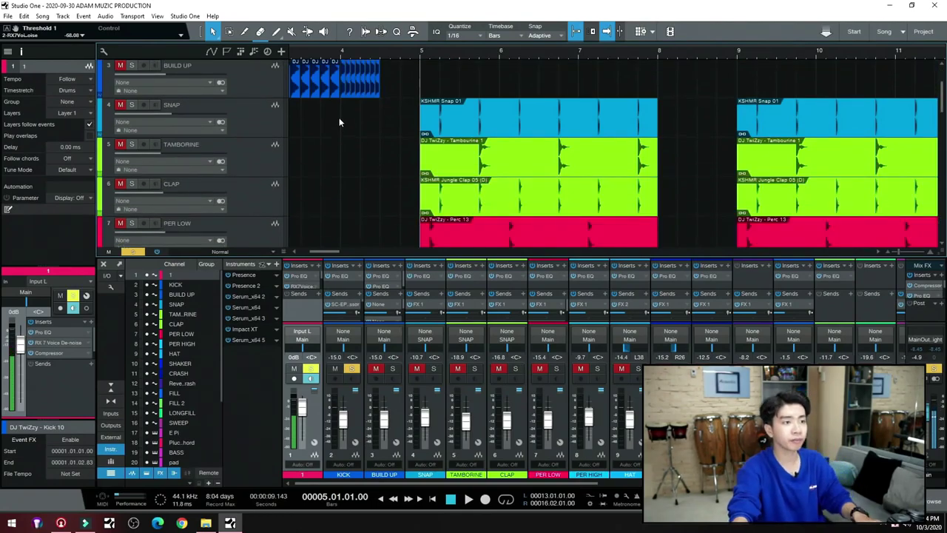
{"action": "scroll", "coordinate": [341, 117], "scroll_direction": "down", "scroll_amount": 2}
{"action": "scroll", "coordinate": [342, 113], "scroll_direction": "down", "scroll_amount": 2}
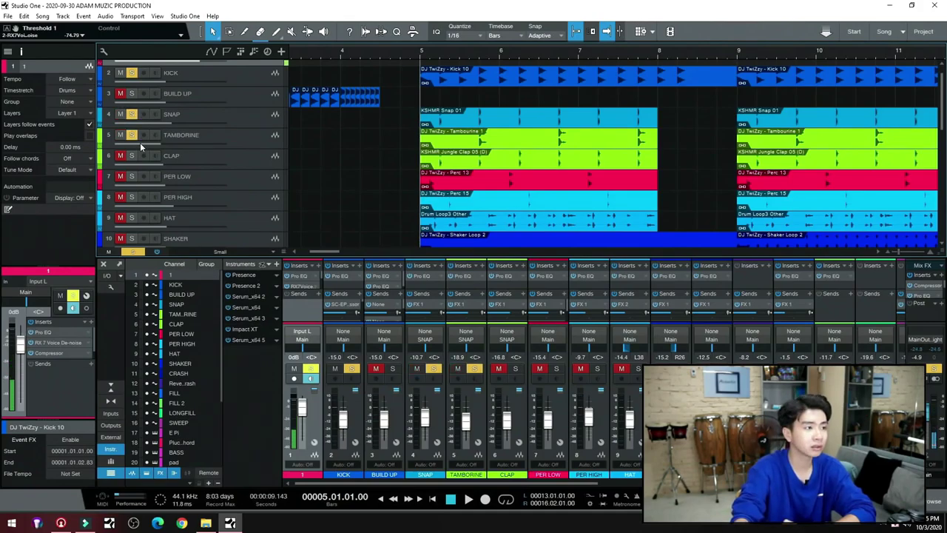
{"action": "key", "text": "space"}
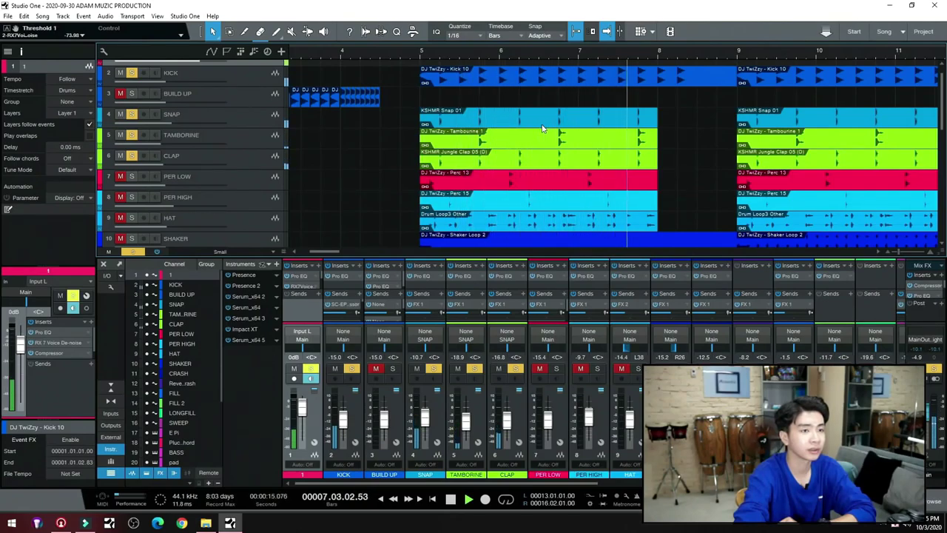
{"action": "key", "text": "space"}
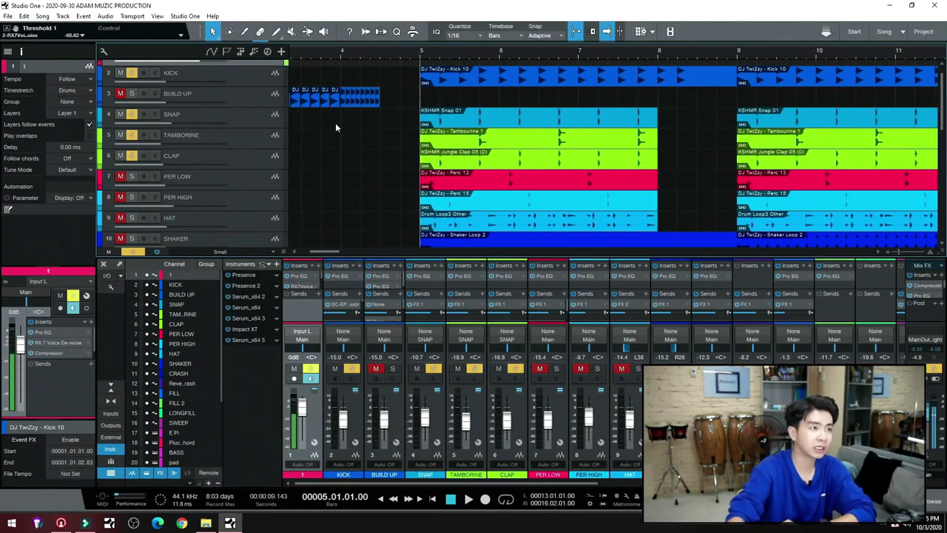
Inspect the SNAP track's Pro EQ curve during playback, and close the EQ
{"action": "left_click", "coordinate": [250, 117]}
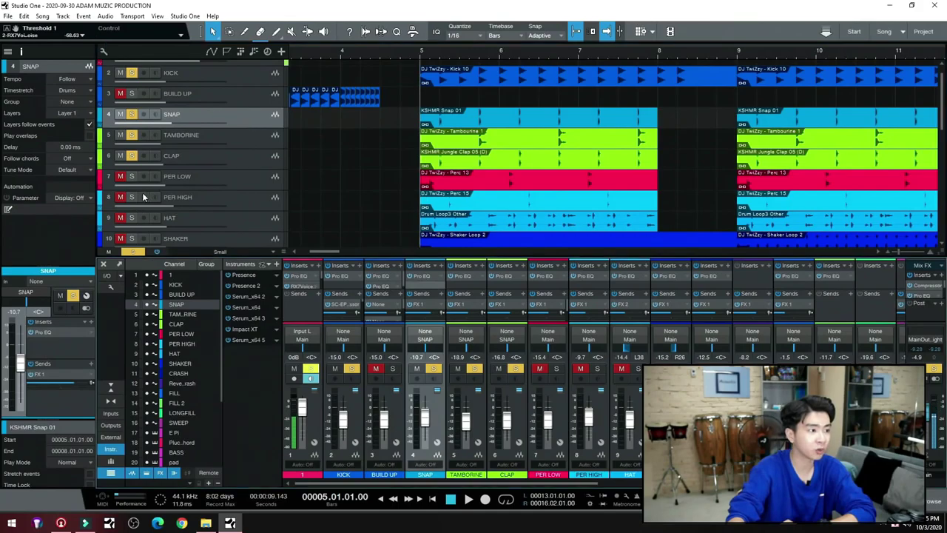
{"action": "left_click", "coordinate": [60, 334]}
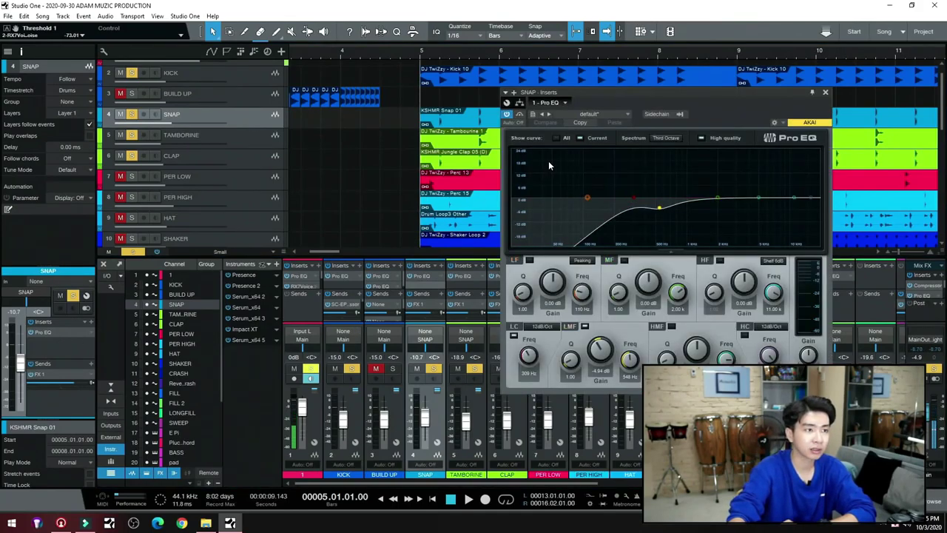
{"action": "key", "text": "space"}
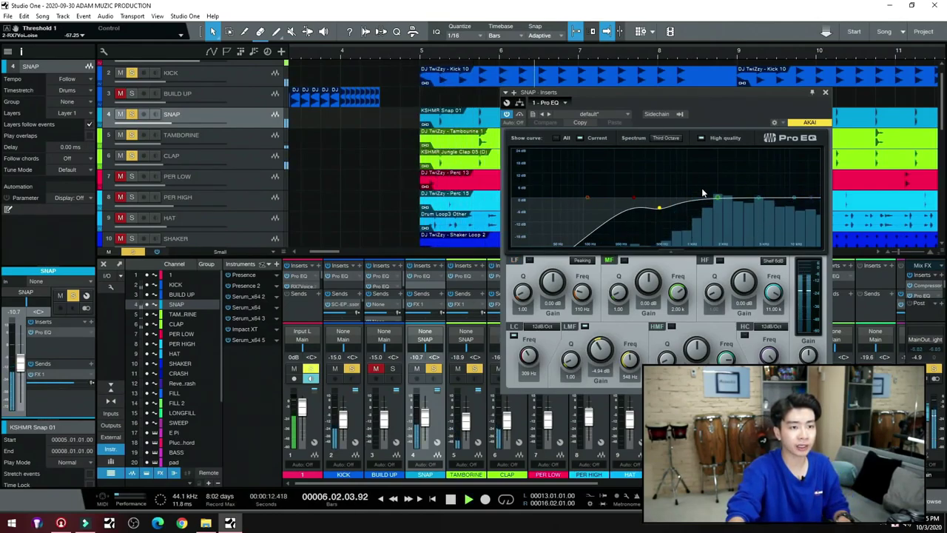
{"action": "left_click", "coordinate": [826, 92]}
{"action": "key", "text": "space"}
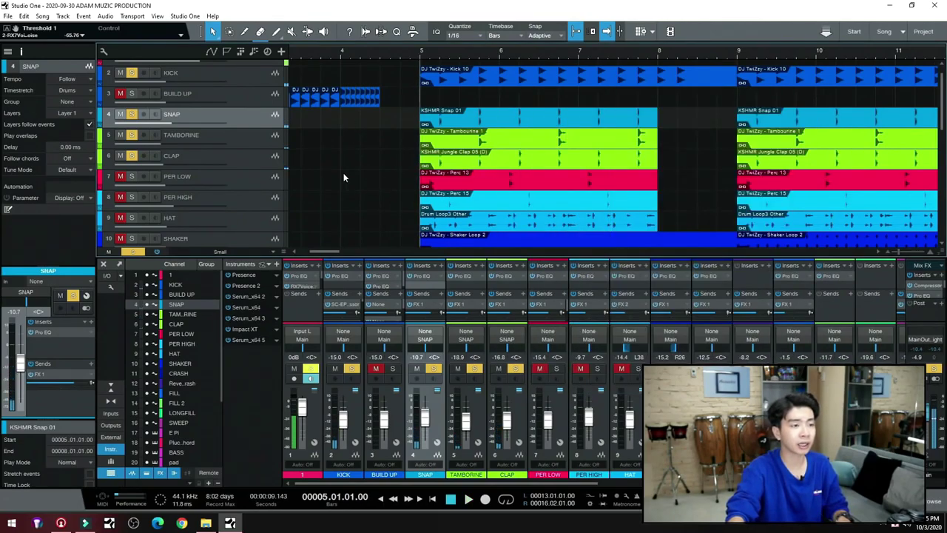
In the TAMBORINE track's Pro EQ, audition the low cut at 195 Hz, set it to about 4.58 kHz, and close the EQ
{"action": "left_click", "coordinate": [252, 138]}
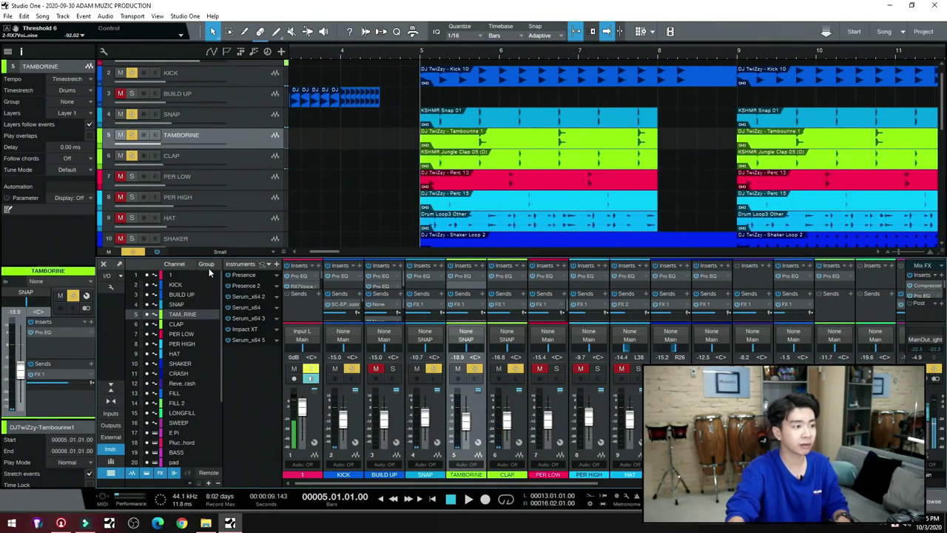
{"action": "left_click", "coordinate": [43, 331]}
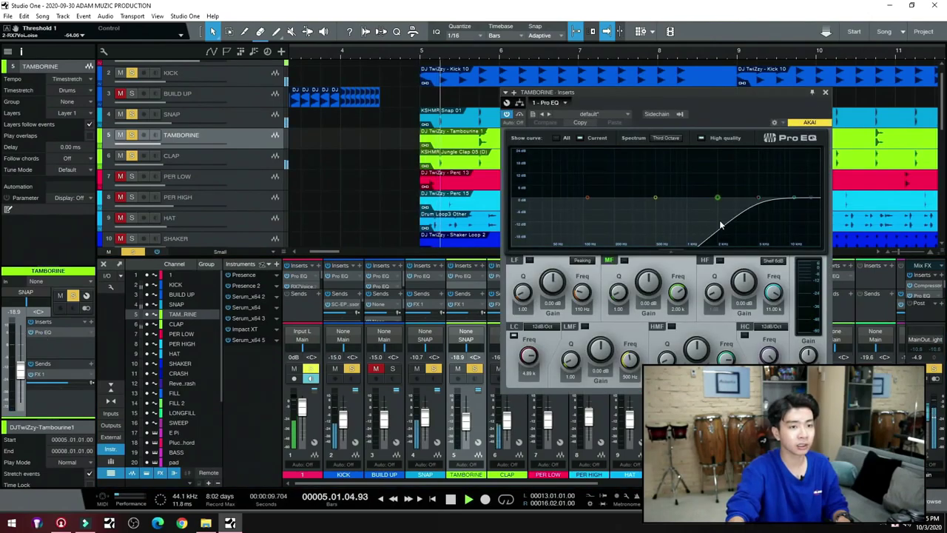
{"action": "left_click_drag", "start_coordinate": [758, 198], "coordinate": [614, 204]}
{"action": "key", "text": "space"}
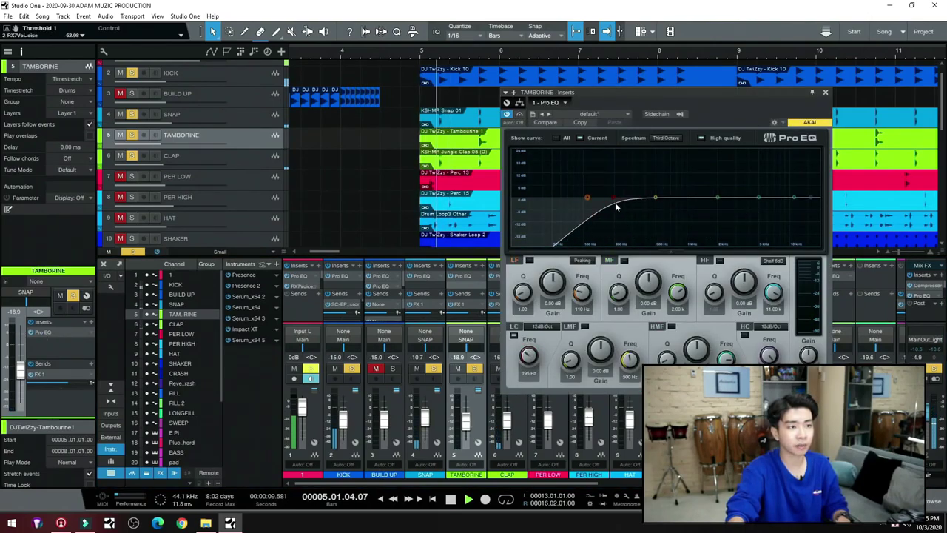
{"action": "key", "text": "space"}
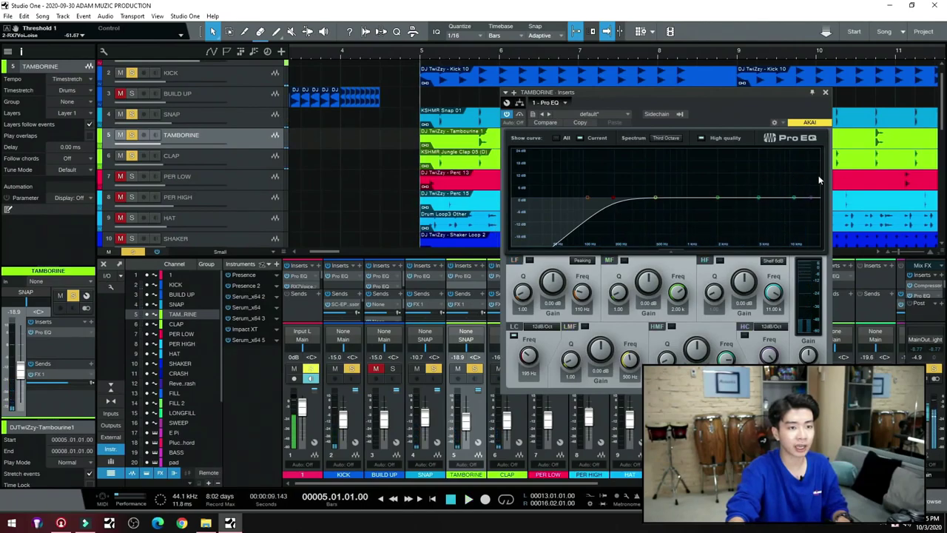
{"action": "left_click_drag", "start_coordinate": [614, 198], "coordinate": [759, 200]}
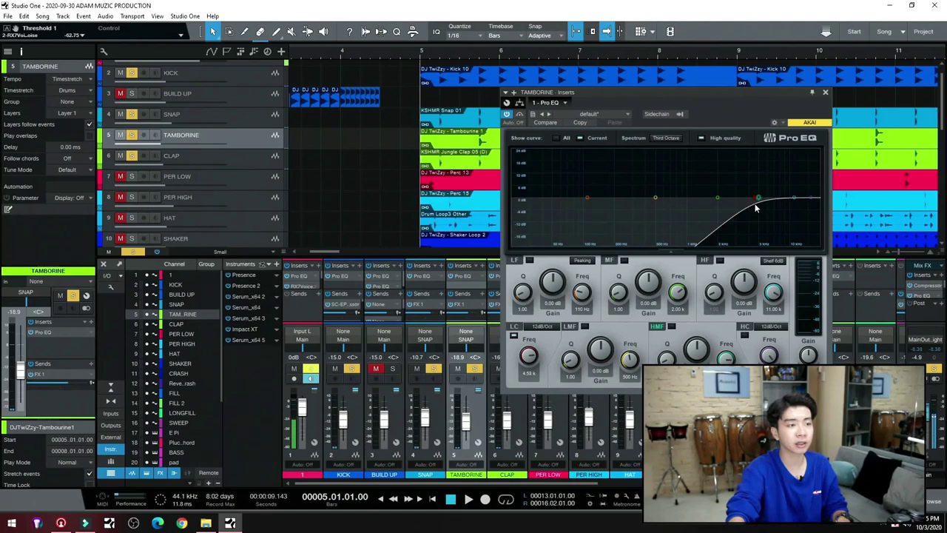
{"action": "left_click", "coordinate": [826, 92]}
Play the CLAP track, set its Pro EQ low cut to about 2.47 kHz, and close the EQ
{"action": "left_click", "coordinate": [247, 158]}
{"action": "key", "text": "space"}
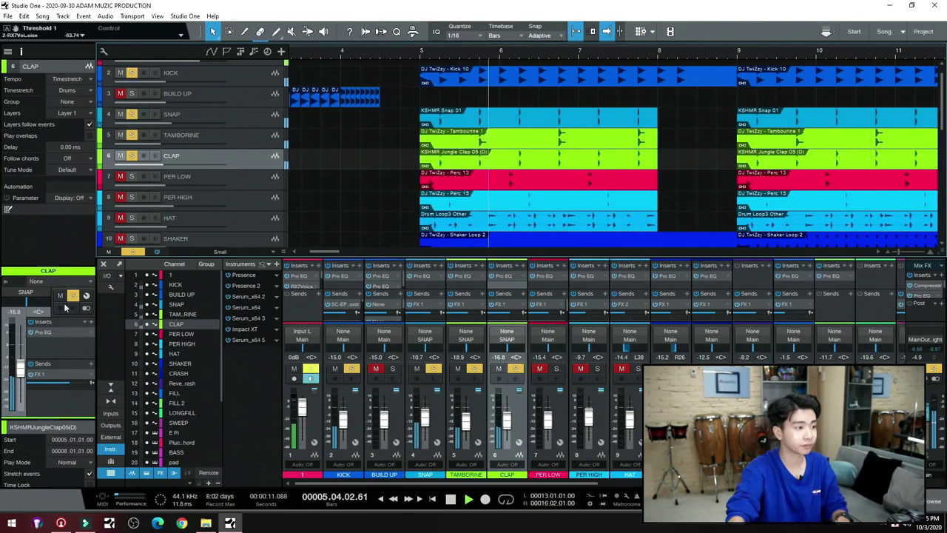
{"action": "left_click", "coordinate": [70, 331]}
{"action": "key", "text": "space"}
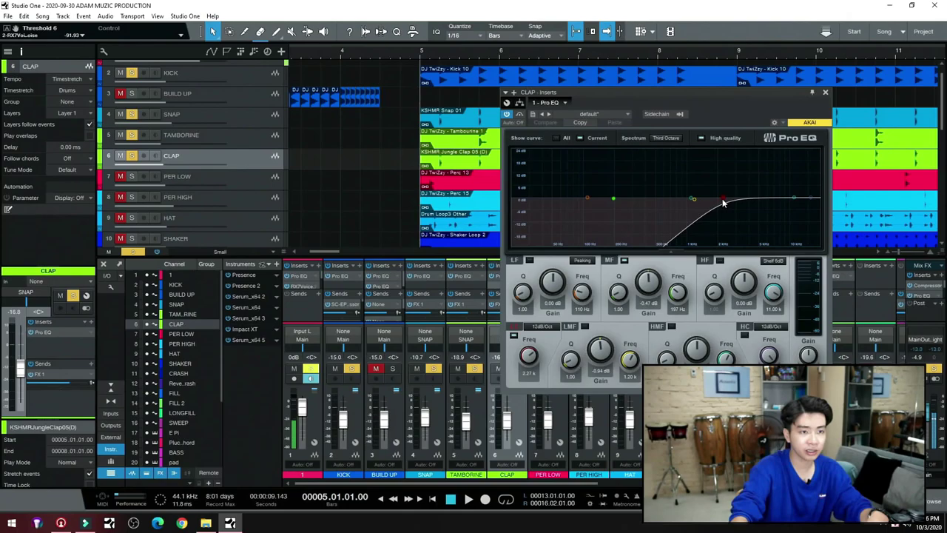
{"action": "left_click_drag", "start_coordinate": [724, 202], "coordinate": [728, 202]}
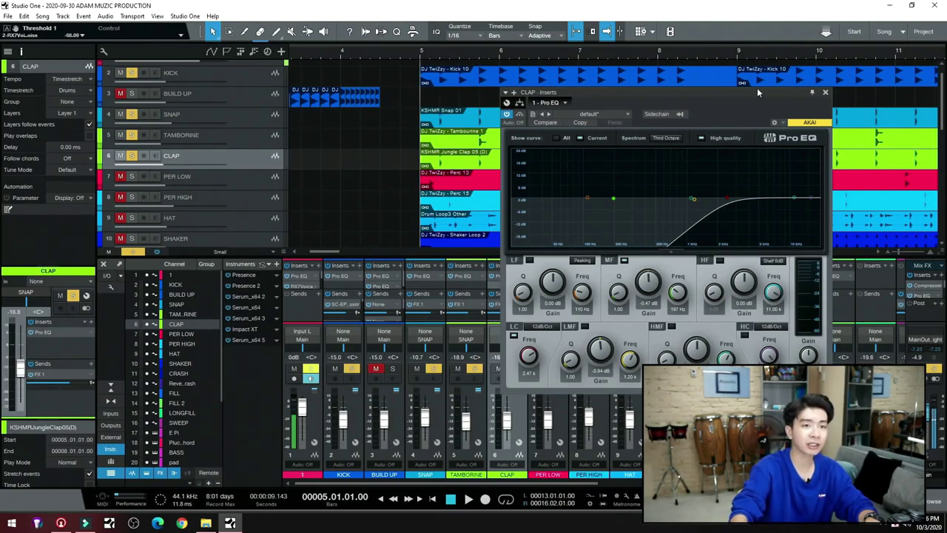
{"action": "left_click", "coordinate": [825, 92]}
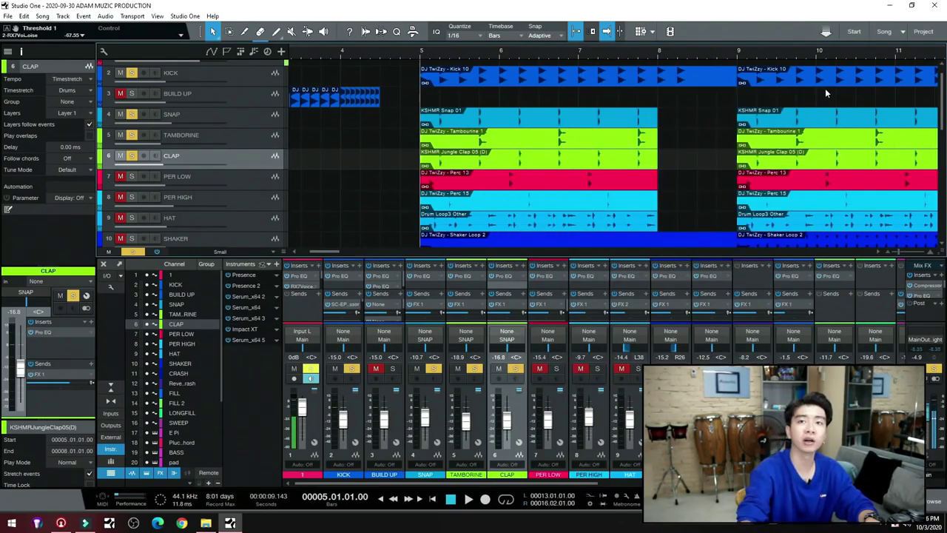
Add the PER LOW and PER HIGH percussion tracks to the solo with normal track height
{"action": "scroll", "coordinate": [301, 177], "scroll_direction": "up", "scroll_amount": 1}
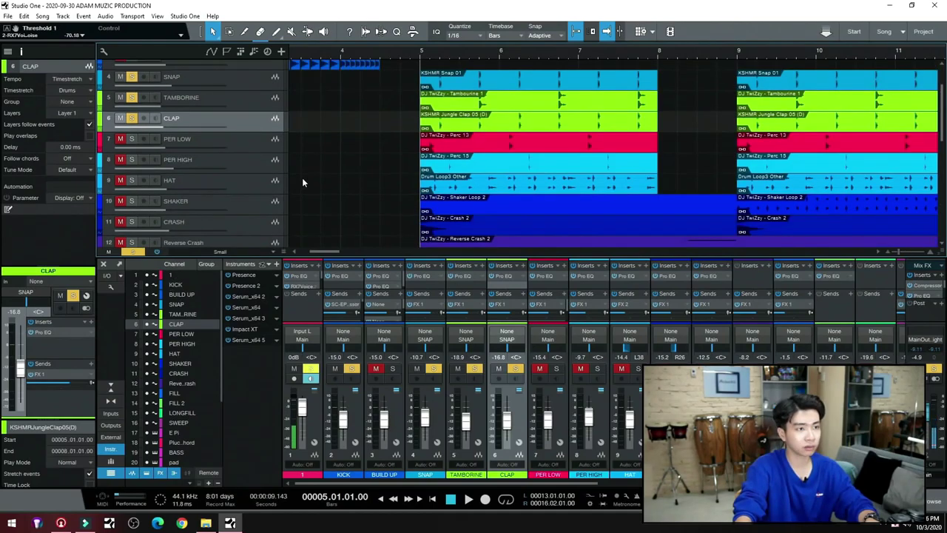
{"action": "scroll", "coordinate": [319, 173], "scroll_direction": "down", "scroll_amount": 3}
{"action": "scroll", "coordinate": [323, 170], "scroll_direction": "up", "scroll_amount": 3}
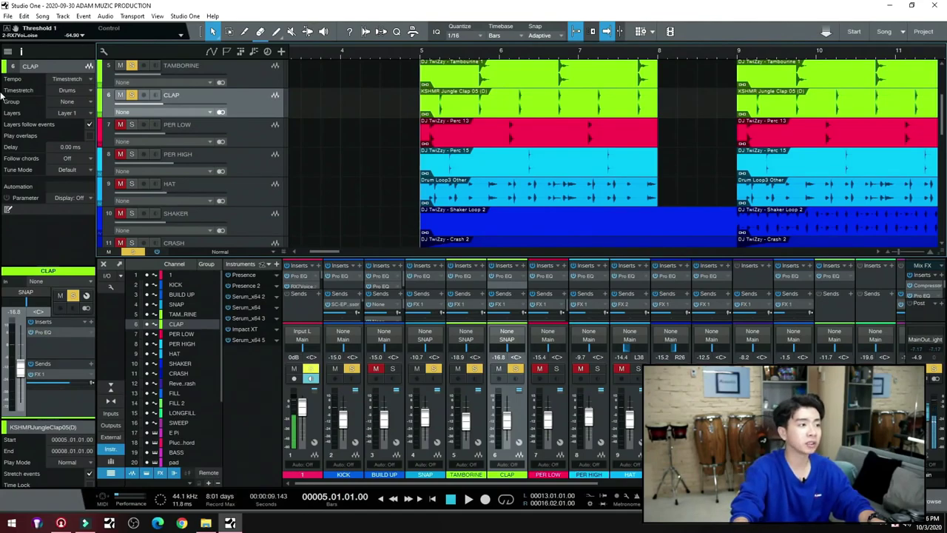
{"action": "left_click", "coordinate": [121, 125]}
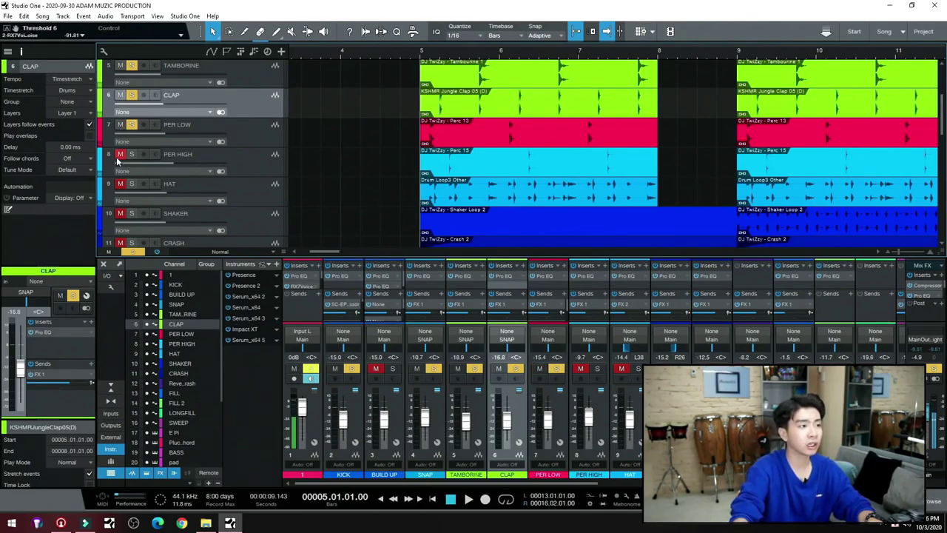
{"action": "left_click", "coordinate": [119, 155]}
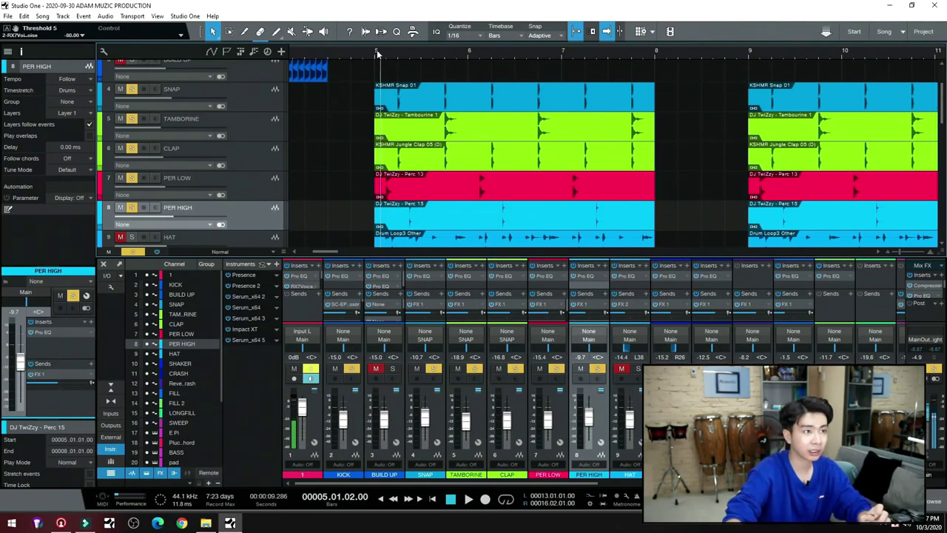
Step the playhead through the beats and off-beats of bar 5 up to bar 6 to examine where the percussion hits fall
{"action": "left_click", "coordinate": [398, 61]}
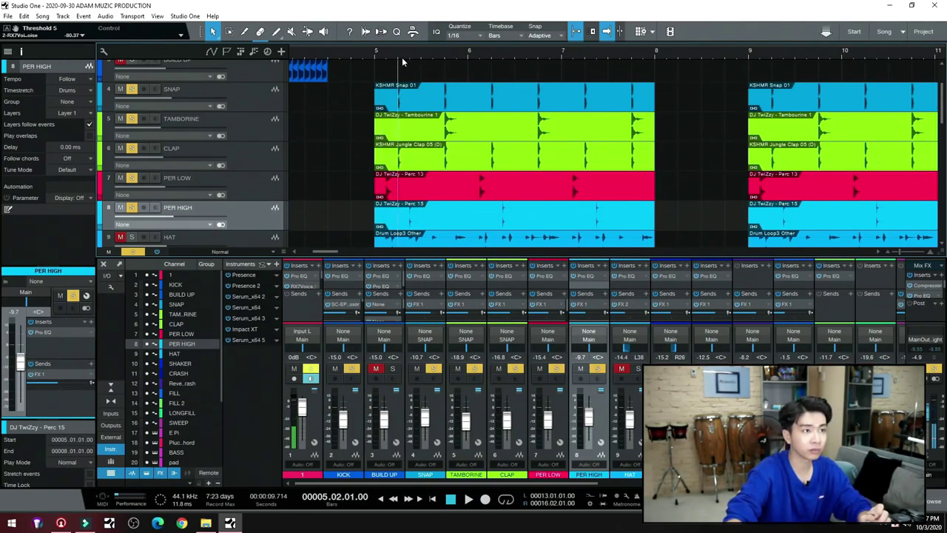
{"action": "left_click", "coordinate": [421, 53]}
{"action": "left_click", "coordinate": [446, 53]}
{"action": "left_click", "coordinate": [468, 53]}
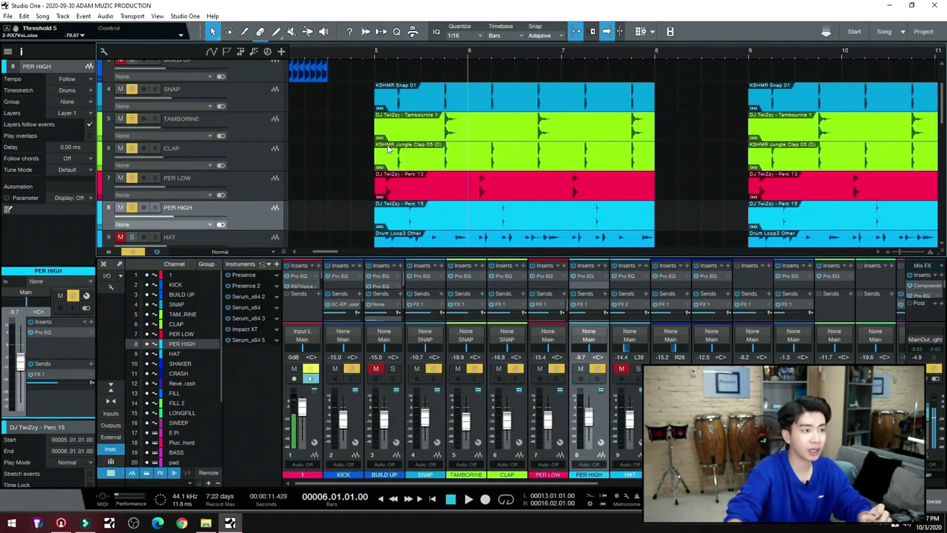
{"action": "left_click", "coordinate": [388, 56]}
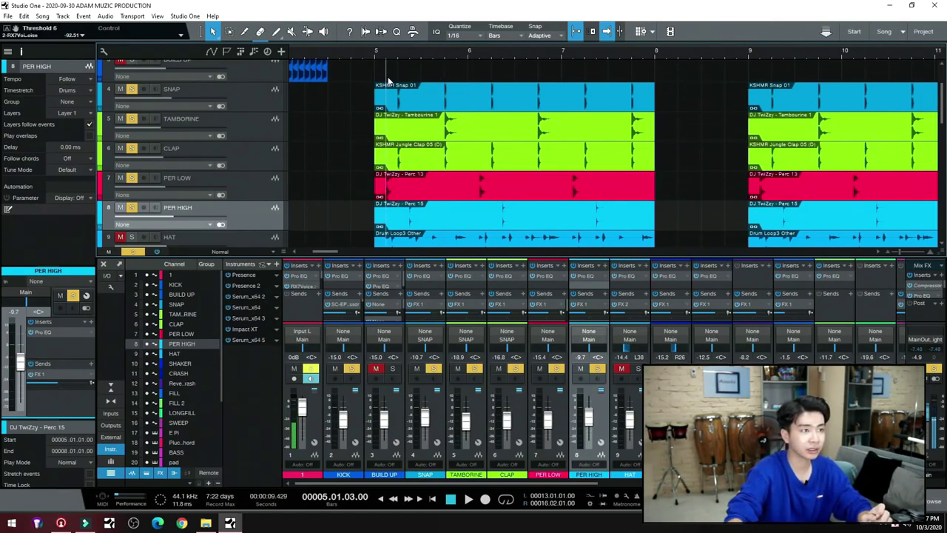
{"action": "left_click", "coordinate": [378, 55]}
{"action": "left_click", "coordinate": [400, 56]}
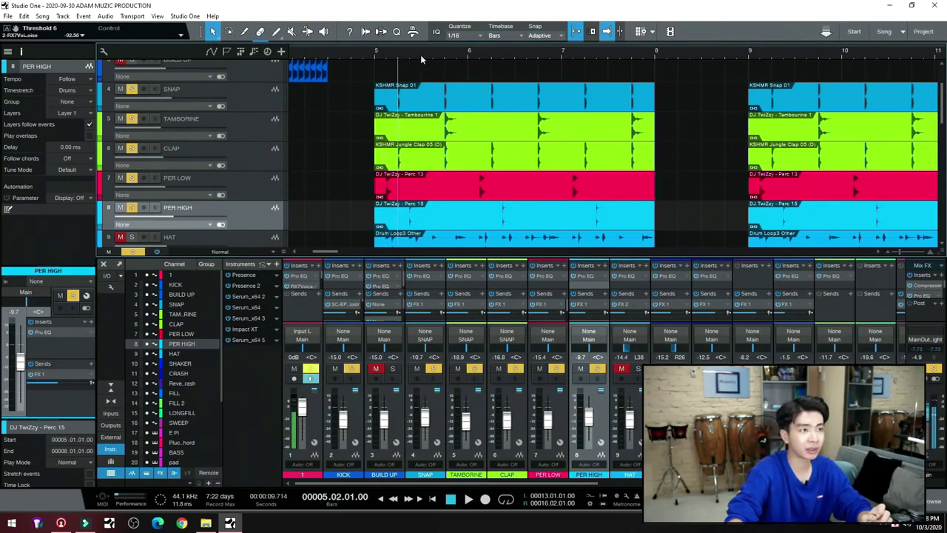
{"action": "left_click", "coordinate": [422, 58]}
{"action": "left_click", "coordinate": [410, 58]}
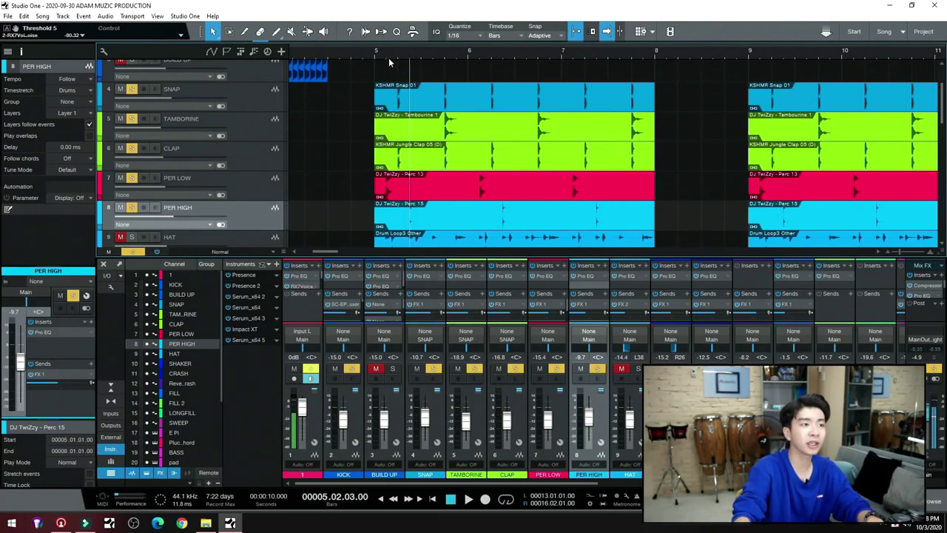
Add the HAT track to the solo and bring the section from bar 9 into view
{"action": "scroll", "coordinate": [249, 133], "scroll_direction": "down", "scroll_amount": 4}
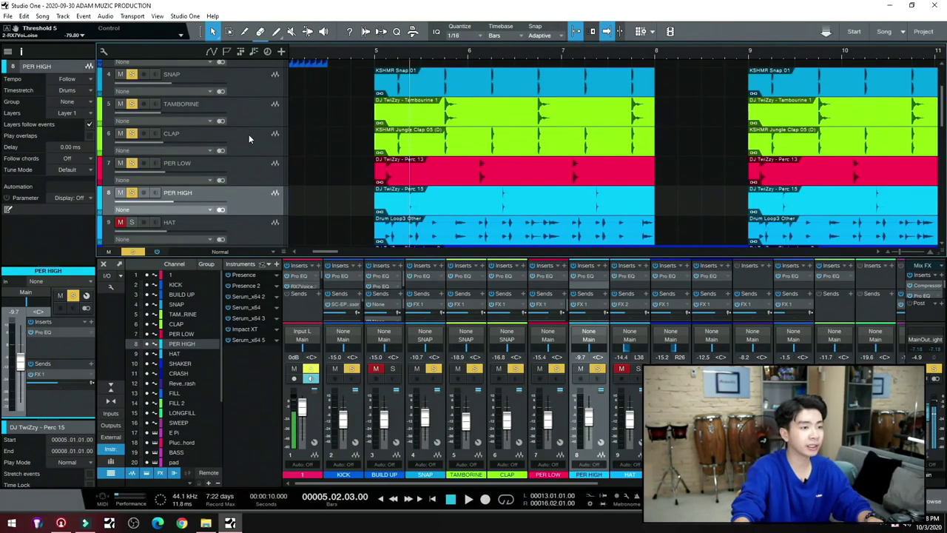
{"action": "scroll", "coordinate": [252, 143], "scroll_direction": "up", "scroll_amount": 1}
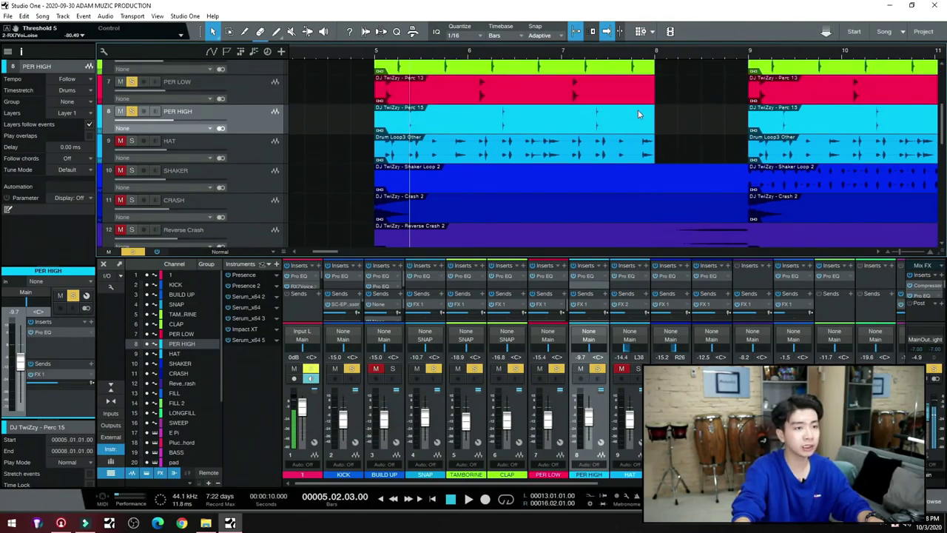
{"action": "left_click_drag", "start_coordinate": [712, 56], "coordinate": [415, 51]}
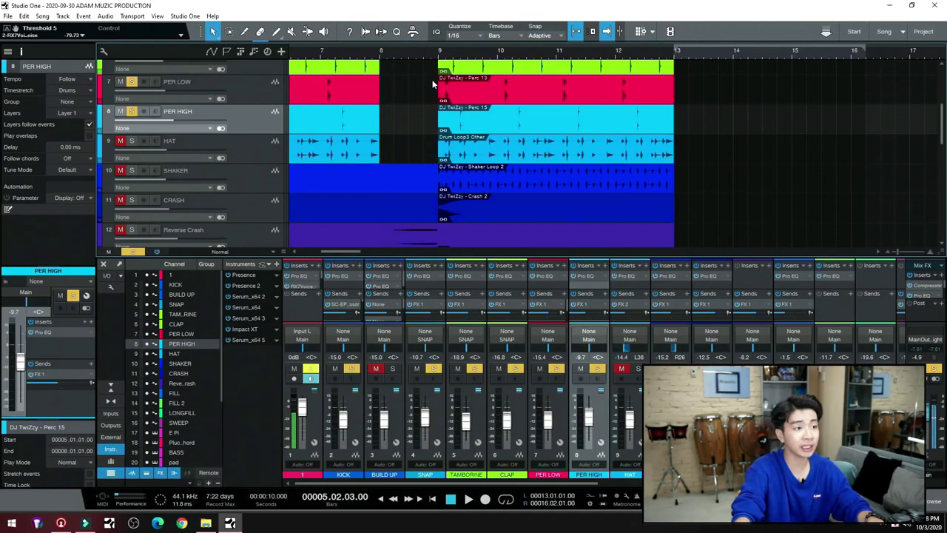
{"action": "left_click", "coordinate": [128, 145]}
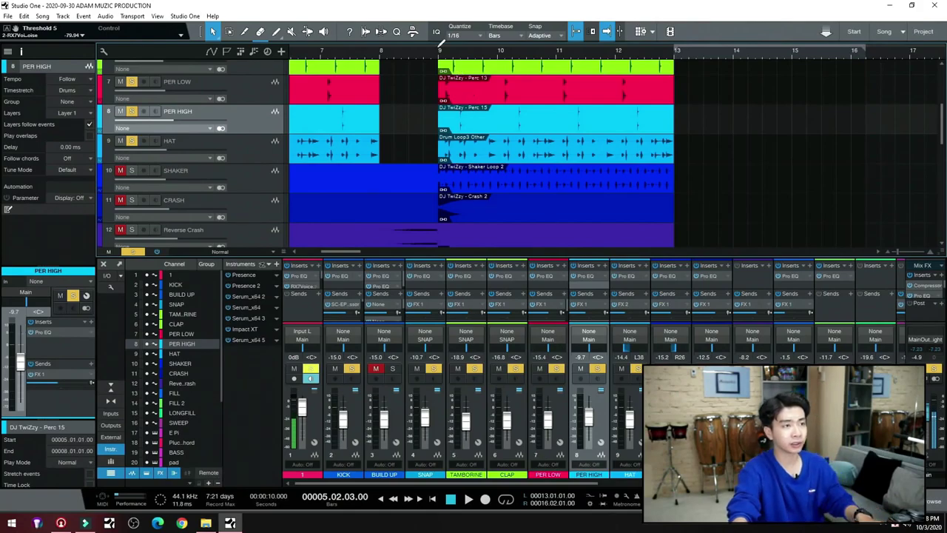
Place the playhead at the start of bar 9 and select the HAT track
{"action": "left_click", "coordinate": [438, 51]}
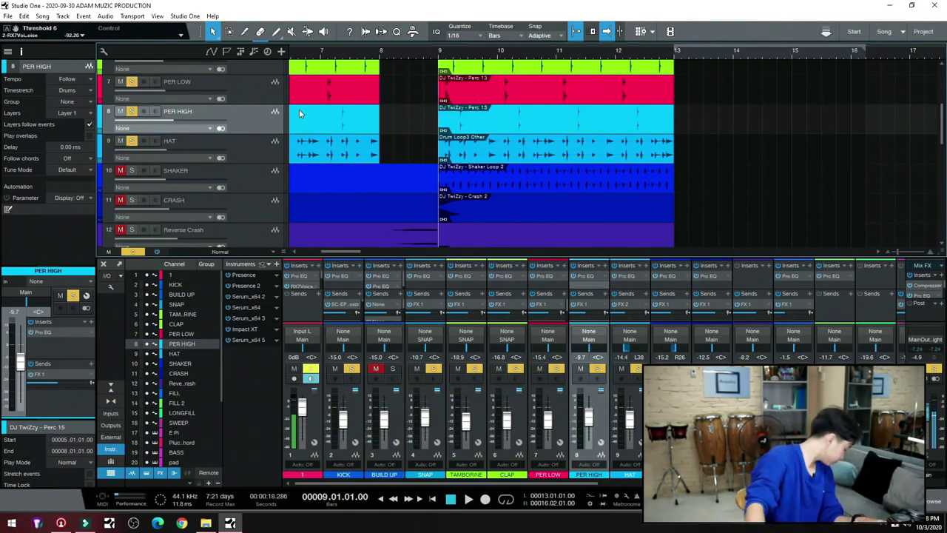
{"action": "key", "text": "Down"}
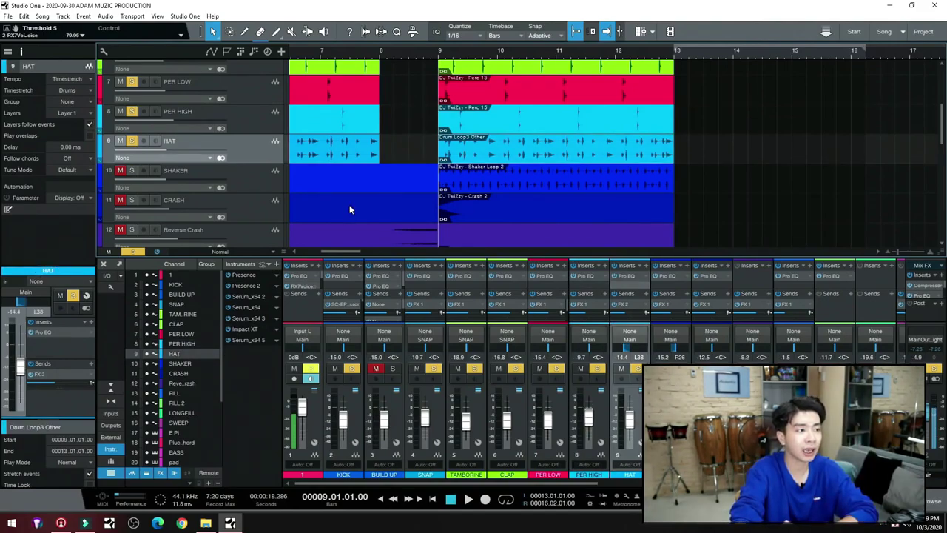
Switch to Chrome and search Google Images for shaker percussion instruments
{"action": "left_click", "coordinate": [182, 523]}
{"action": "left_click", "coordinate": [234, 25]}
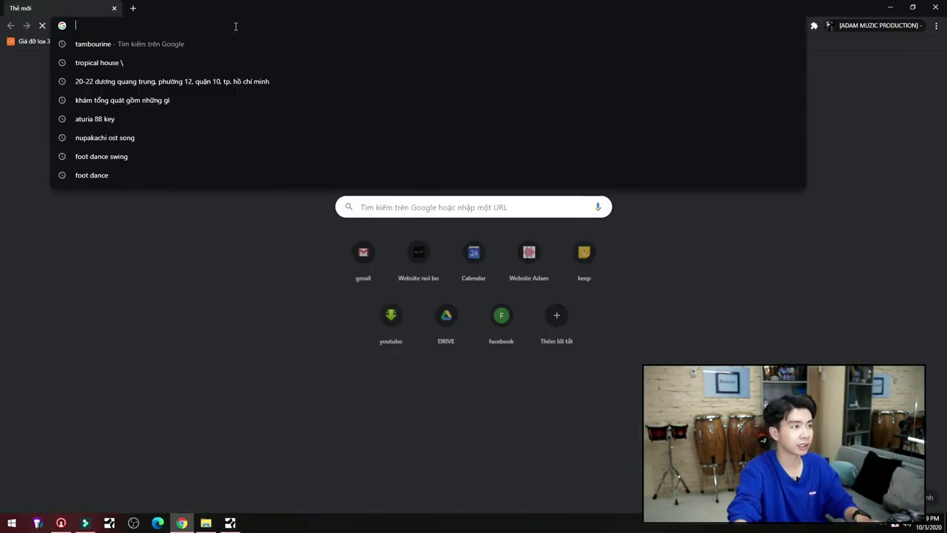
{"action": "type", "text": "shaké"}
{"action": "key", "text": "BackSpace"}
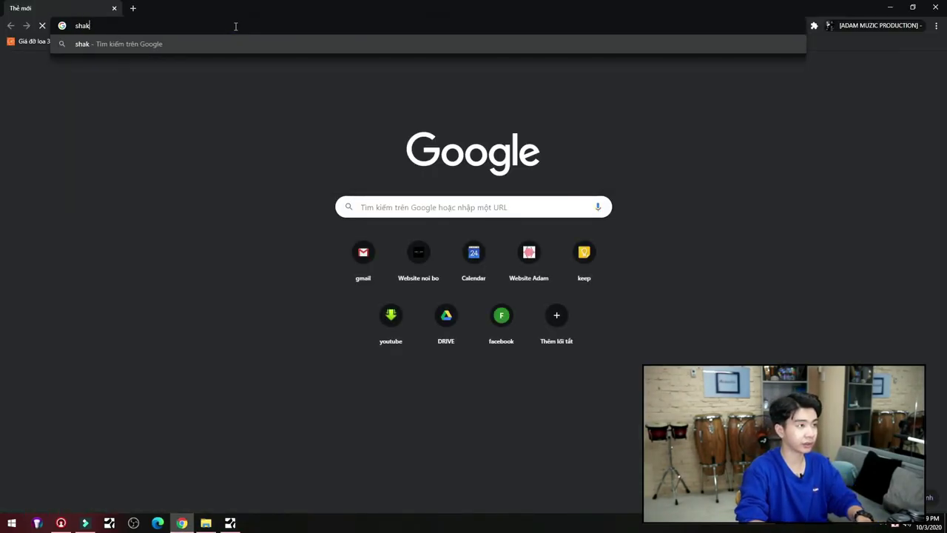
{"action": "key", "text": "Return"}
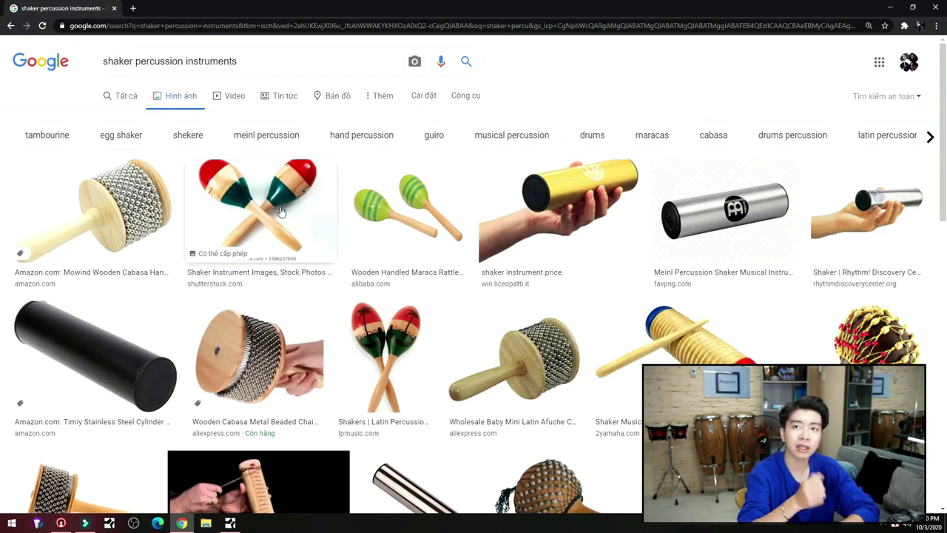
Return to Studio One, add the SHAKER track to the solo, and play from bar 9, muting HAT partway through
{"action": "left_click", "coordinate": [231, 522]}
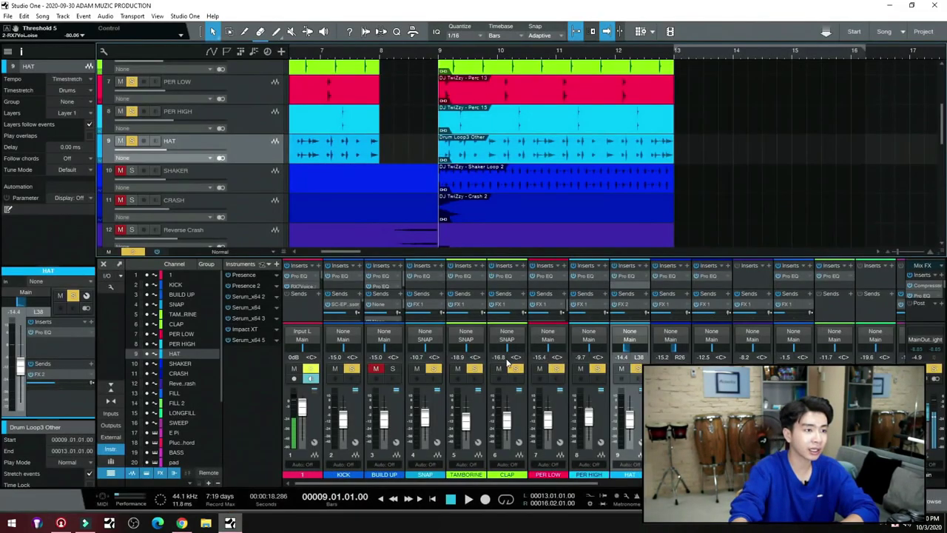
{"action": "left_click", "coordinate": [120, 171]}
{"action": "key", "text": "space"}
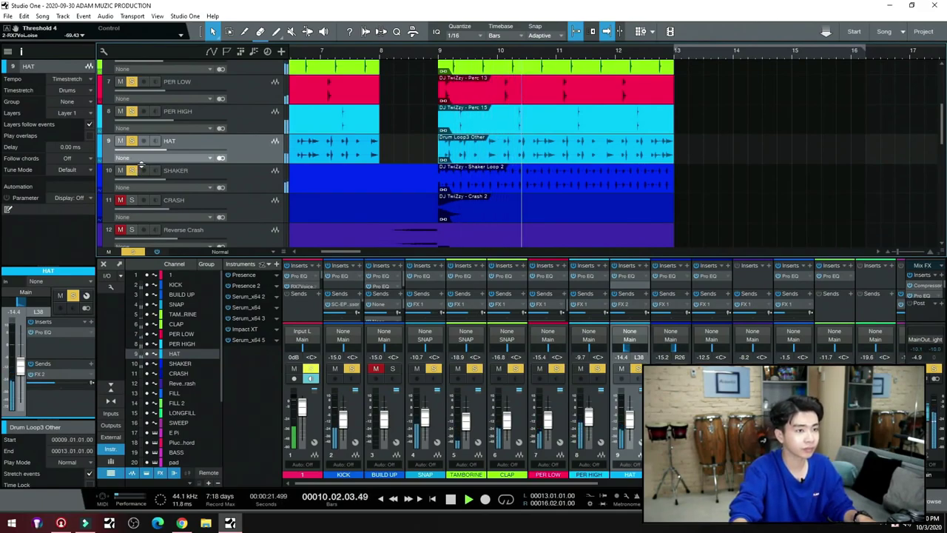
{"action": "left_click", "coordinate": [120, 140]}
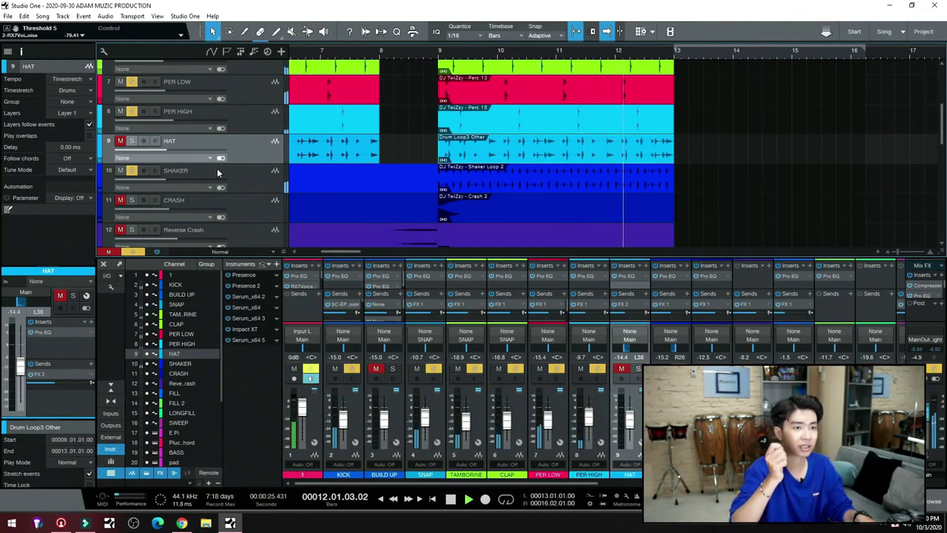
{"action": "key", "text": "space"}
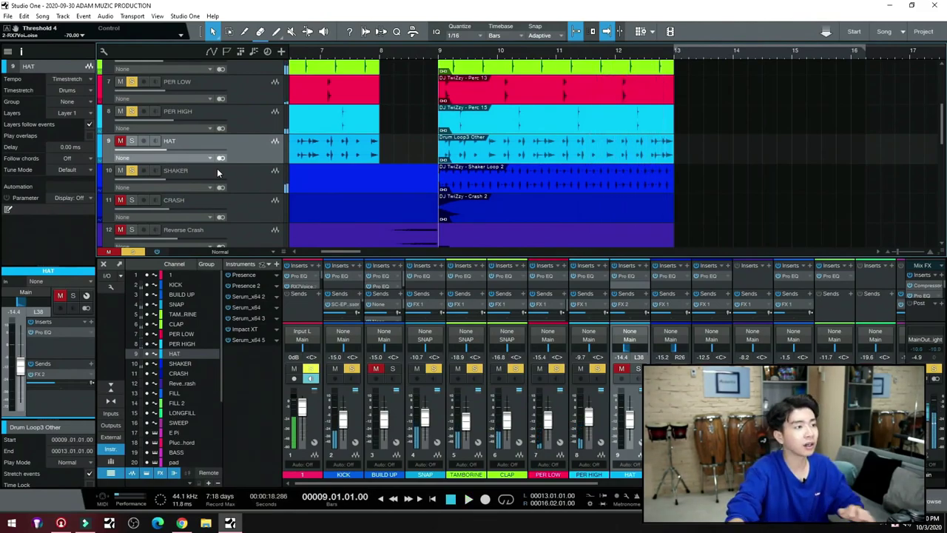
Put the HAT track back into the solo and play the layers from bar 9 with small track height
{"action": "left_click", "coordinate": [129, 142]}
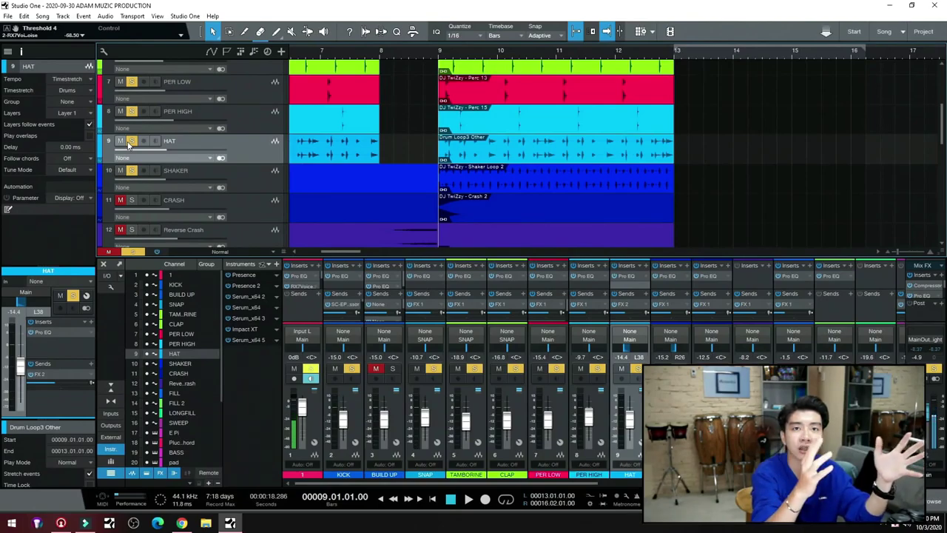
{"action": "key", "text": "space"}
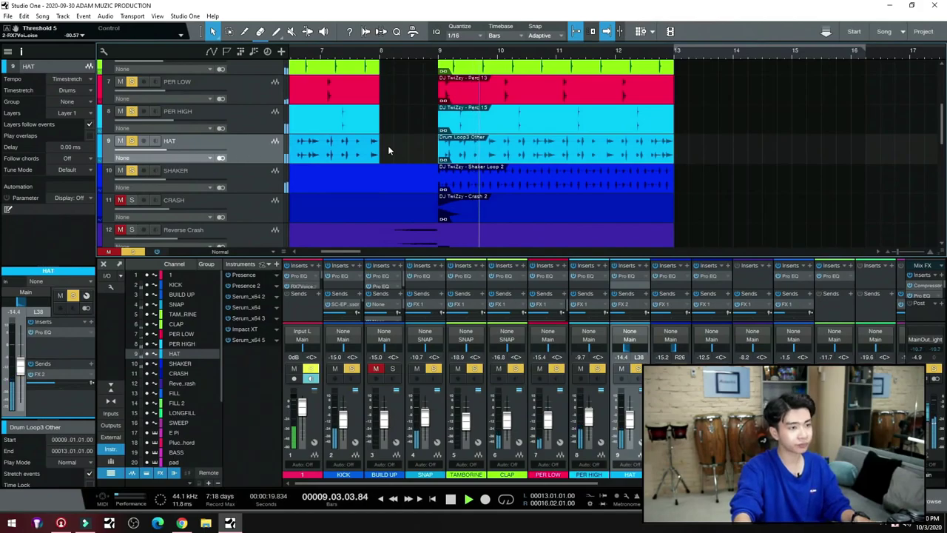
{"action": "scroll", "coordinate": [433, 143], "scroll_direction": "down", "scroll_amount": 1}
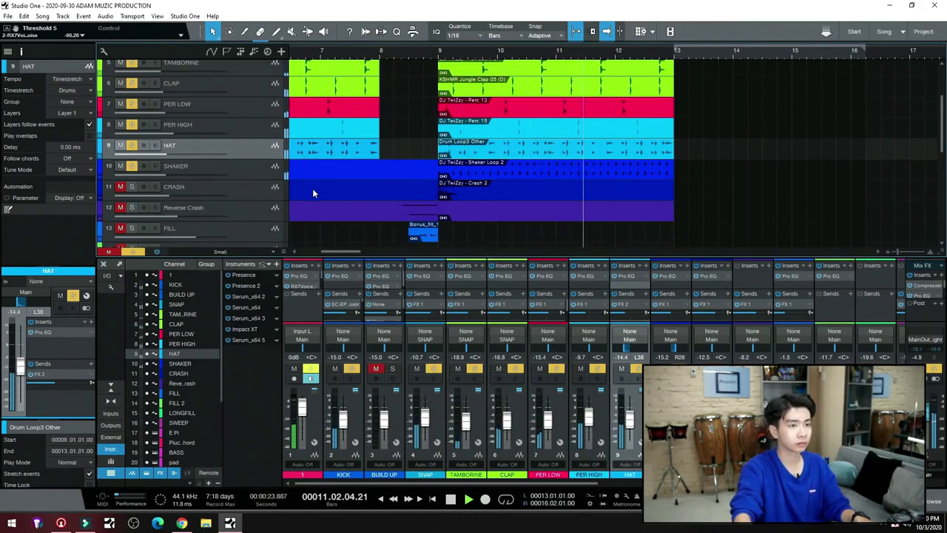
{"action": "key", "text": "space"}
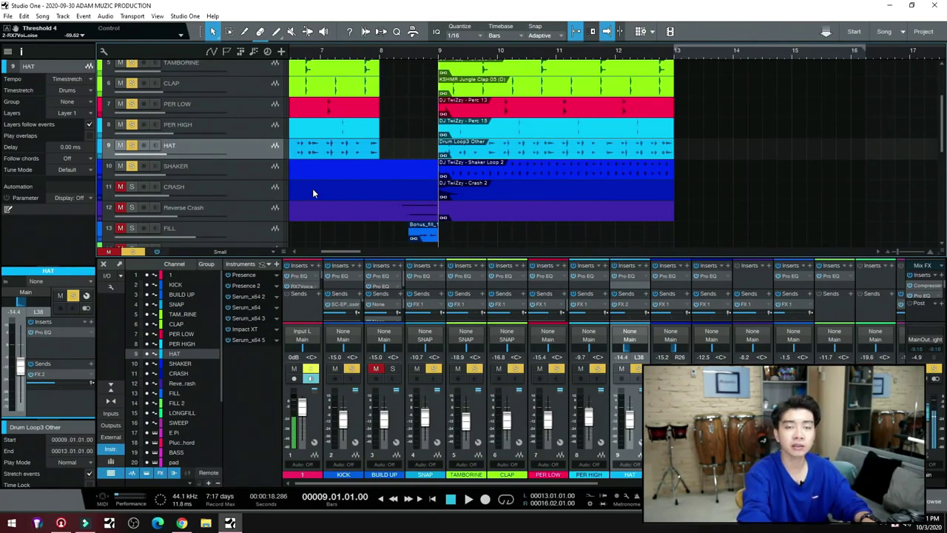
Add the CRASH track to the solo and play the layers from bar 9
{"action": "scroll", "coordinate": [312, 191], "scroll_direction": "down", "scroll_amount": 2}
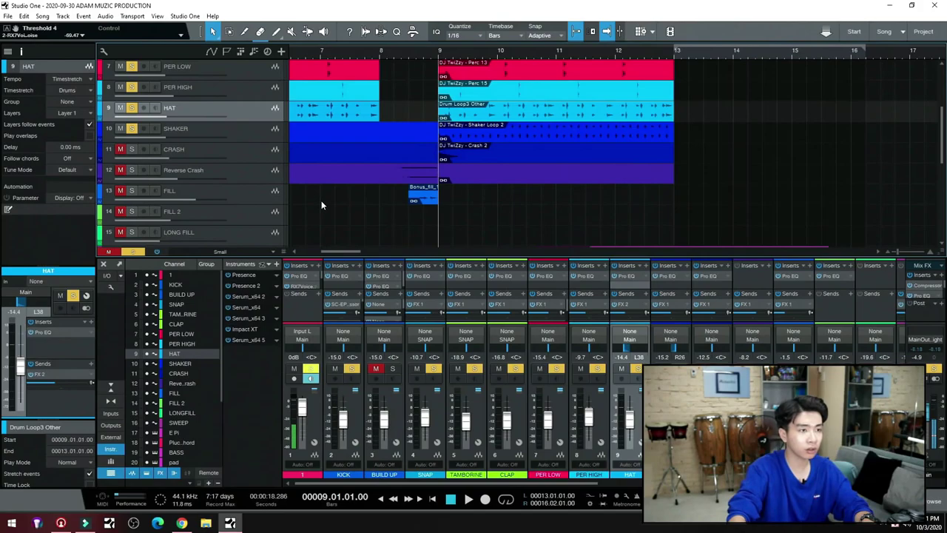
{"action": "left_click", "coordinate": [121, 149]}
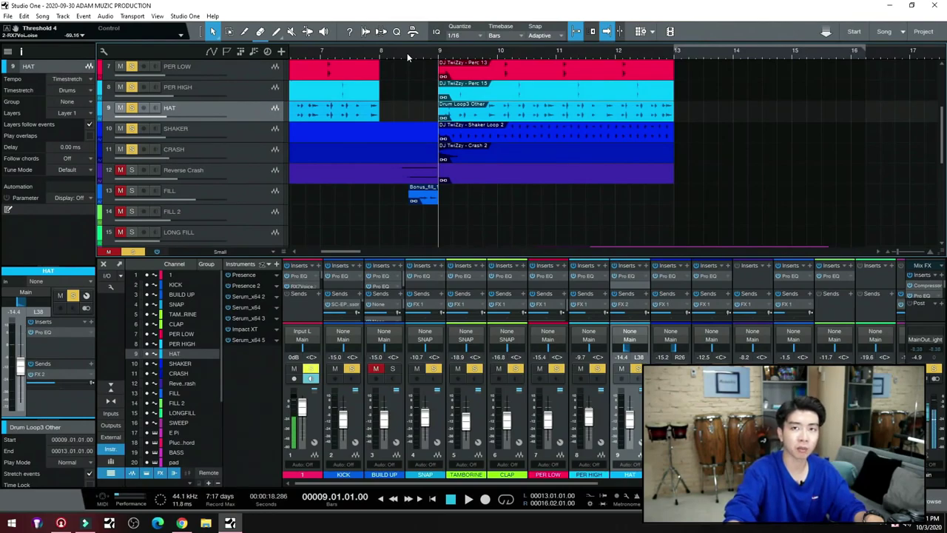
{"action": "key", "text": "space"}
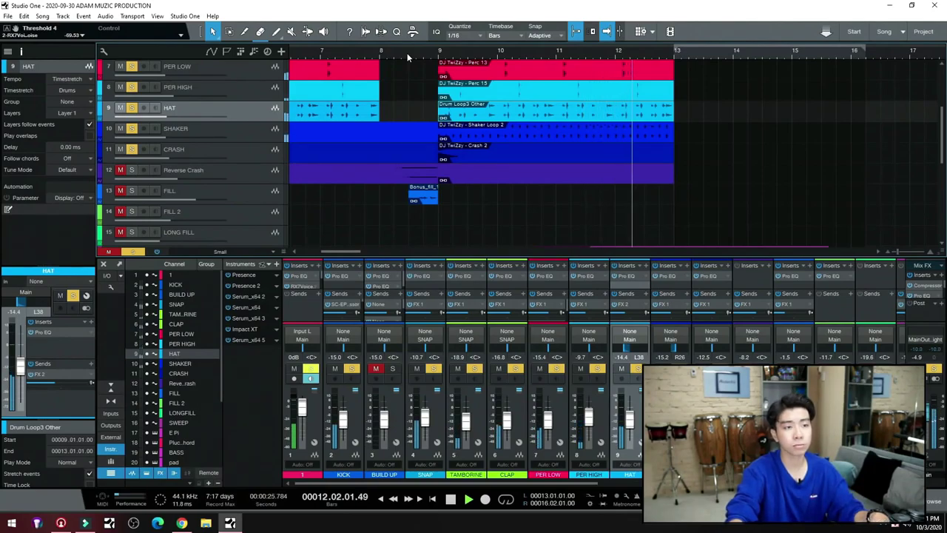
{"action": "key", "text": "space"}
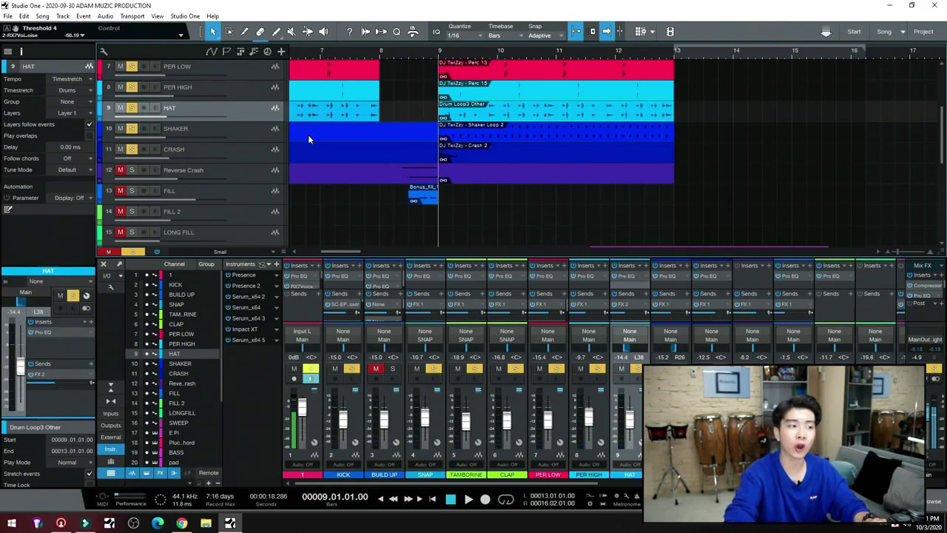
Add the Reverse Crash track to the solo and audition its lead-in to bar 9 from beat 2 of bar 8
{"action": "left_click", "coordinate": [121, 170]}
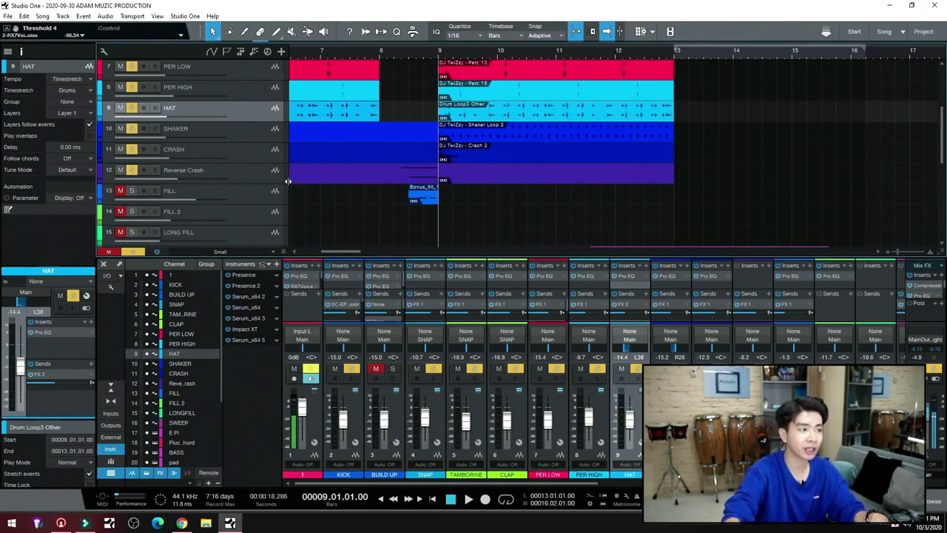
{"action": "left_click", "coordinate": [408, 54]}
{"action": "key", "text": "space"}
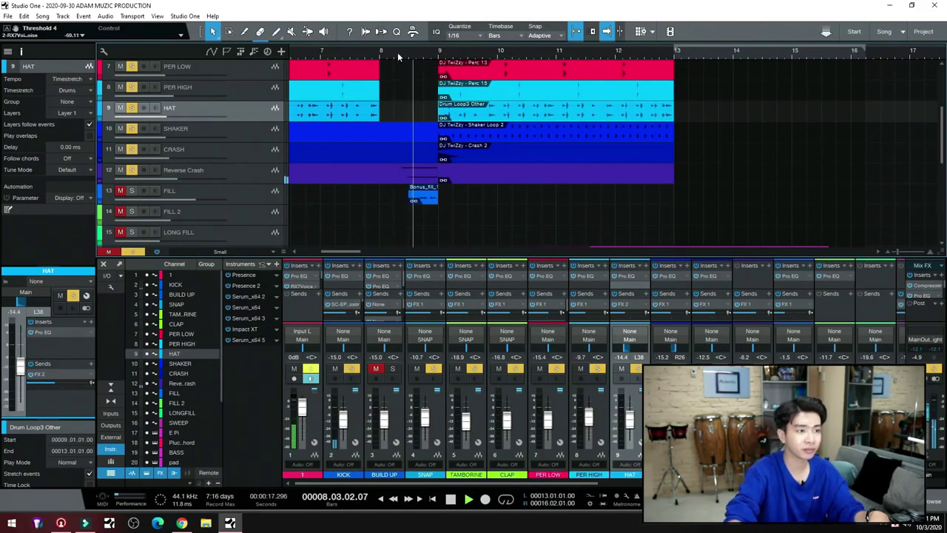
{"action": "left_click", "coordinate": [397, 55]}
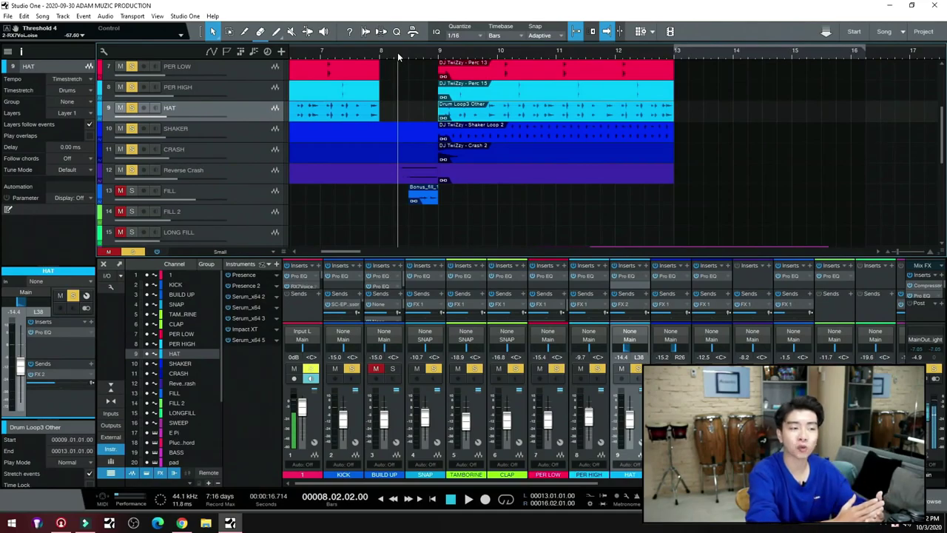
Add the FILL track to the solo, play its event from beat 3 of bar 8, and select the track
{"action": "left_click_drag", "start_coordinate": [398, 57], "coordinate": [435, 111]}
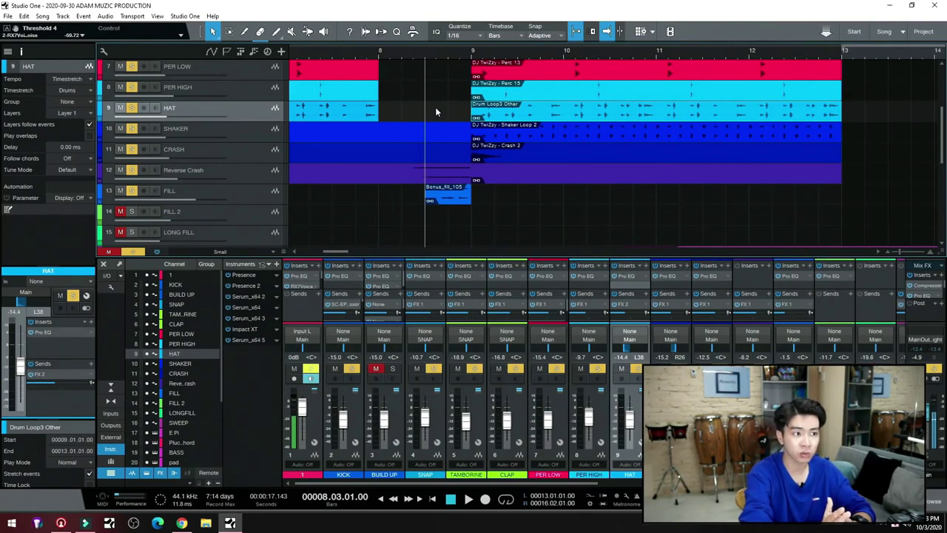
{"action": "key", "text": "space"}
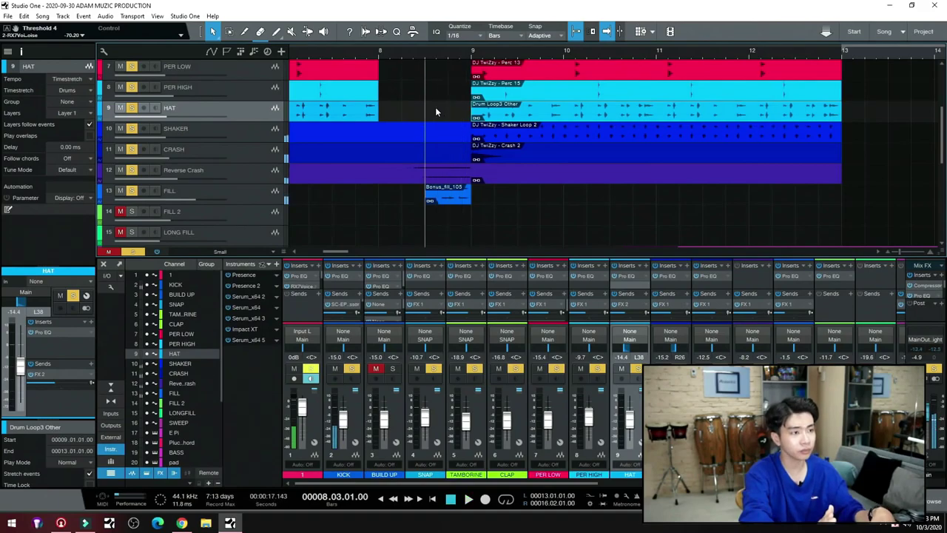
{"action": "left_click", "coordinate": [258, 194]}
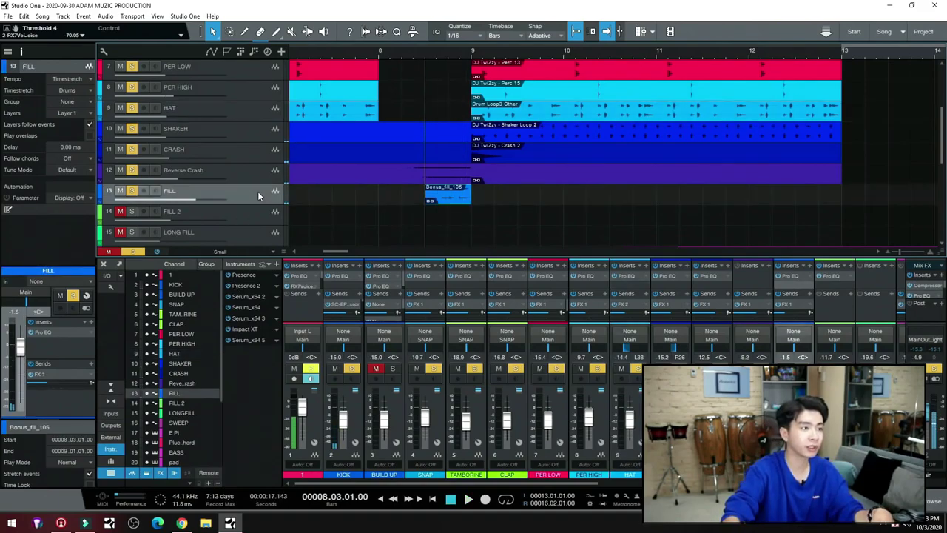
Solo the E Pi track, open its notes in the note editor, and play the chords from bar 9
{"action": "scroll", "coordinate": [490, 193], "scroll_direction": "down", "scroll_amount": 5}
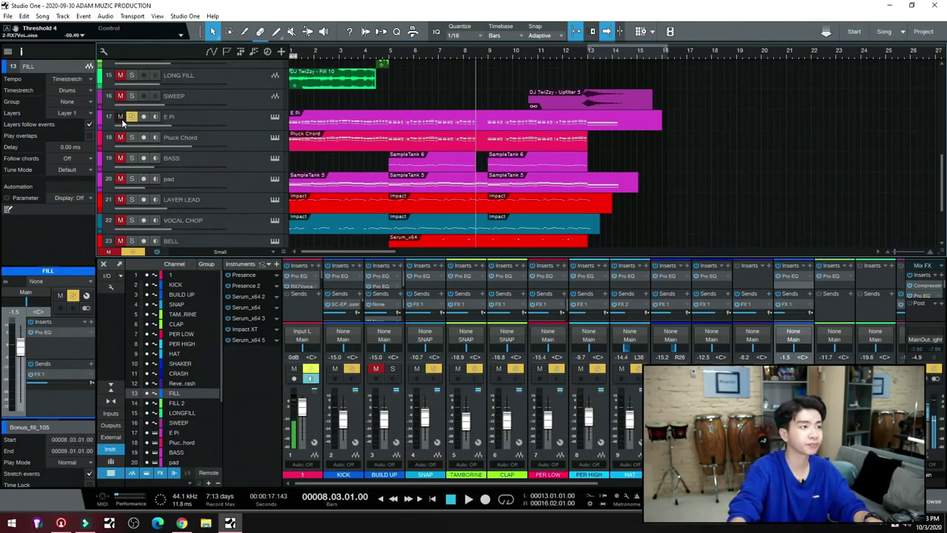
{"action": "double_click", "coordinate": [568, 117]}
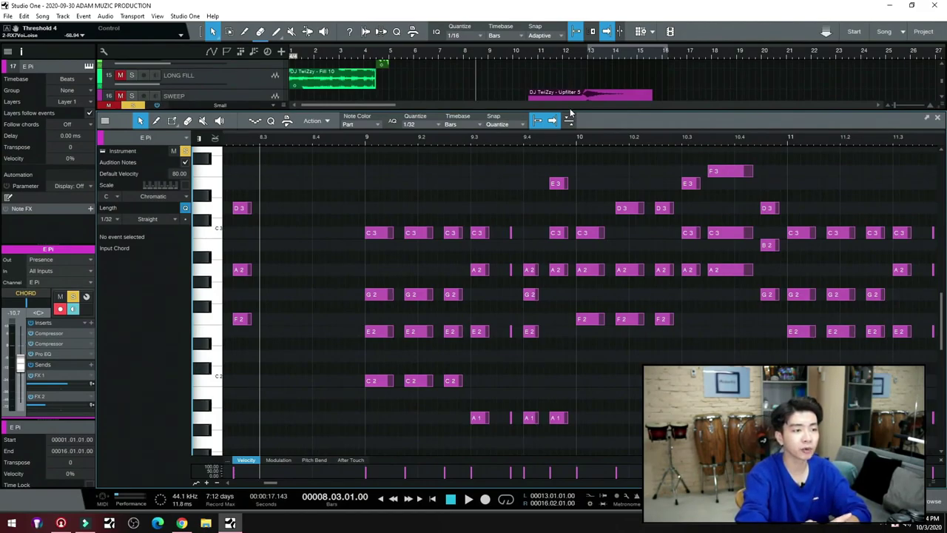
{"action": "left_click", "coordinate": [369, 142]}
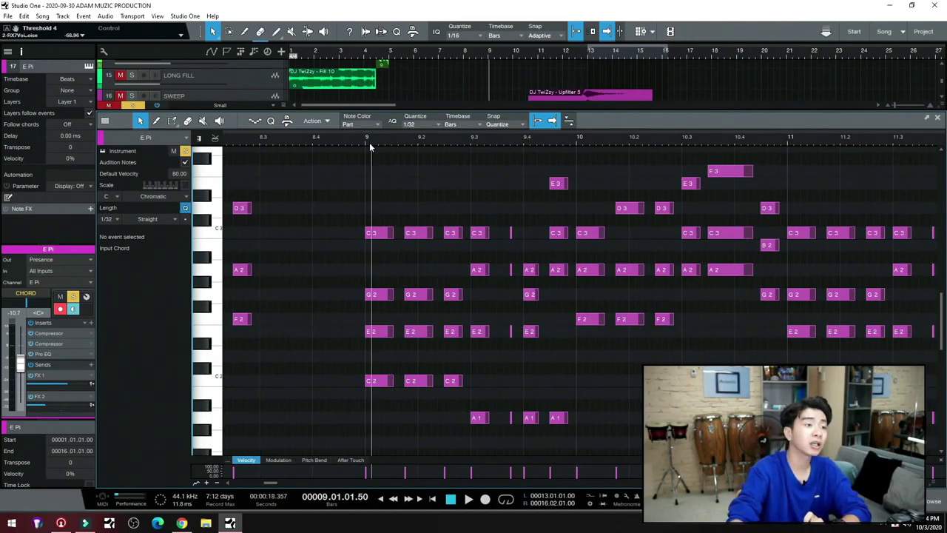
{"action": "left_click", "coordinate": [363, 143]}
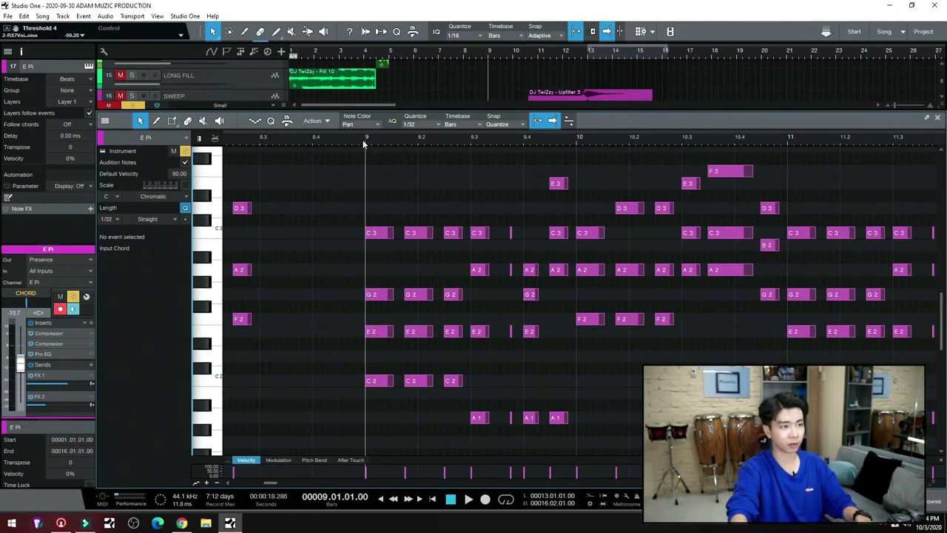
{"action": "key", "text": "space"}
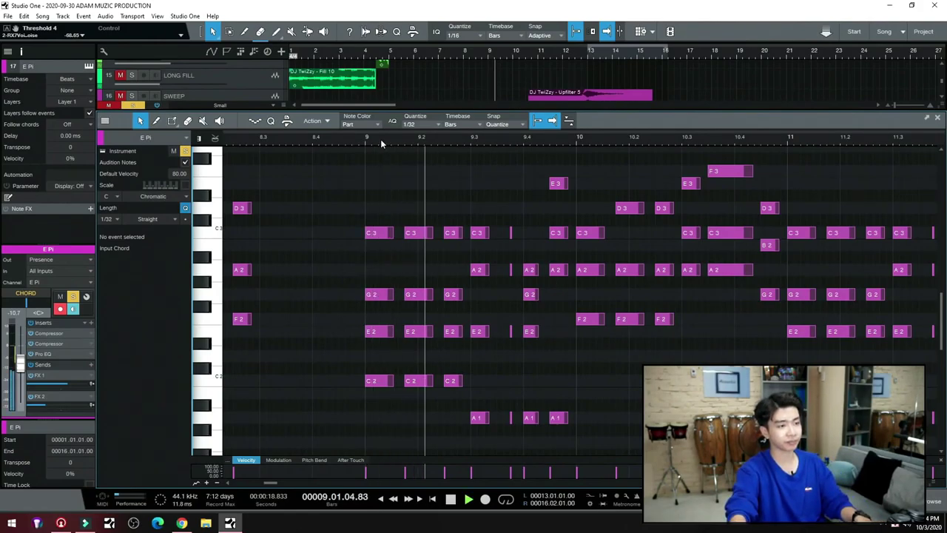
{"action": "key", "text": "w"}
{"action": "key", "text": "w"}
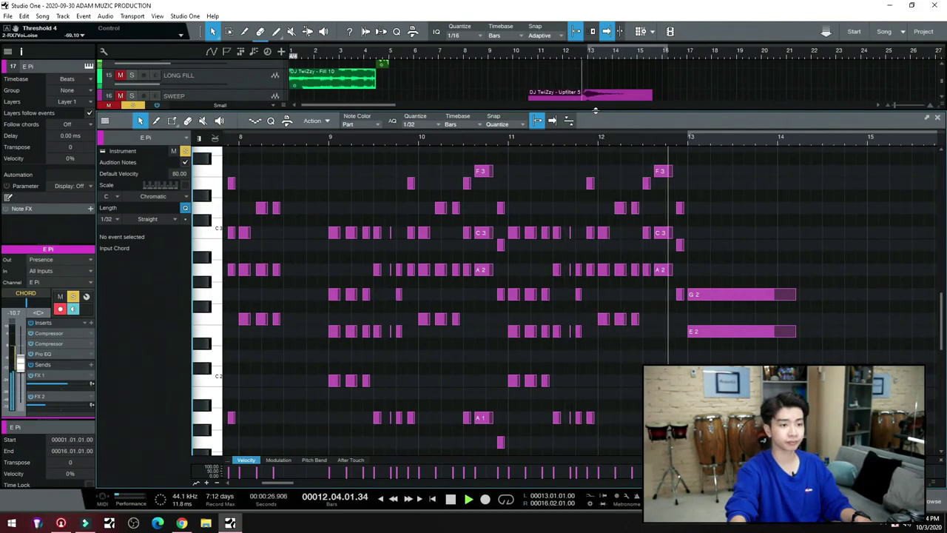
{"action": "key", "text": "space"}
Enlarge the arrangement area, add Pluck Chord to the solo, and play from bar 9, muting E Pi partway through
{"action": "left_click_drag", "start_coordinate": [595, 109], "coordinate": [594, 274]}
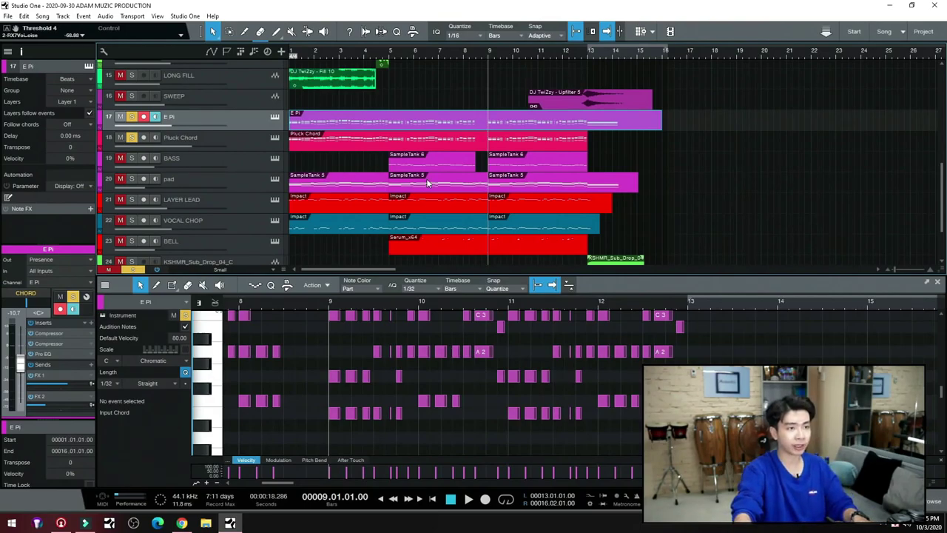
{"action": "key", "text": "space"}
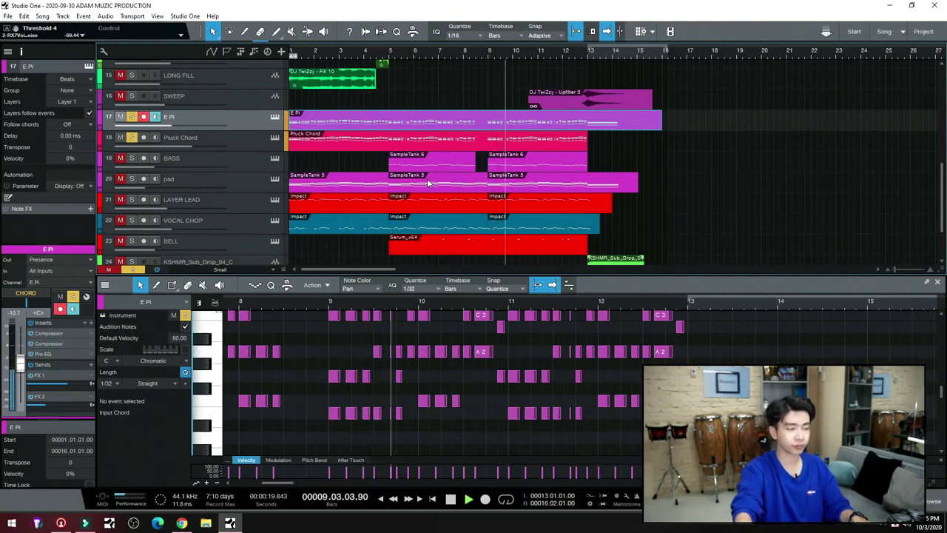
{"action": "left_click", "coordinate": [121, 117]}
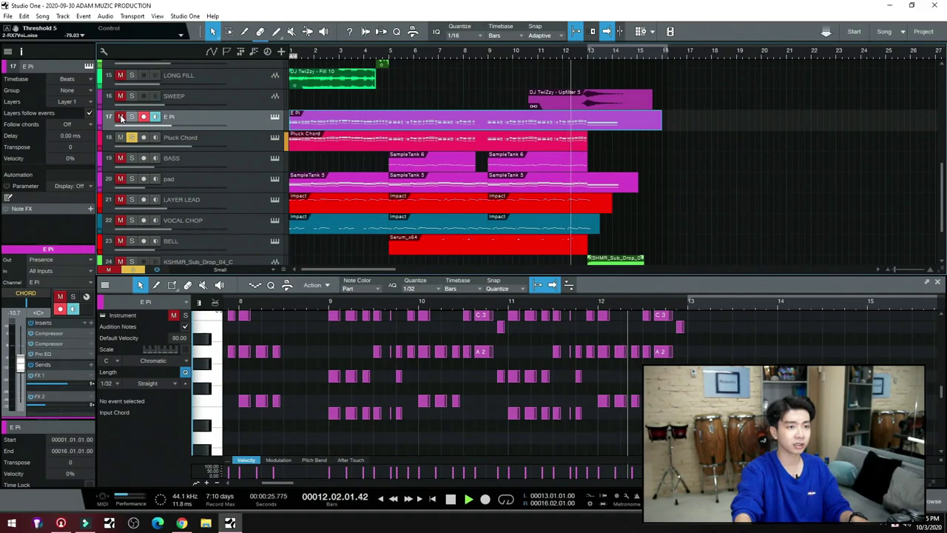
Put the E Pi track back into the solo and play it together with Pluck Chord from bar 9
{"action": "key", "text": "s"}
{"action": "key", "text": "space"}
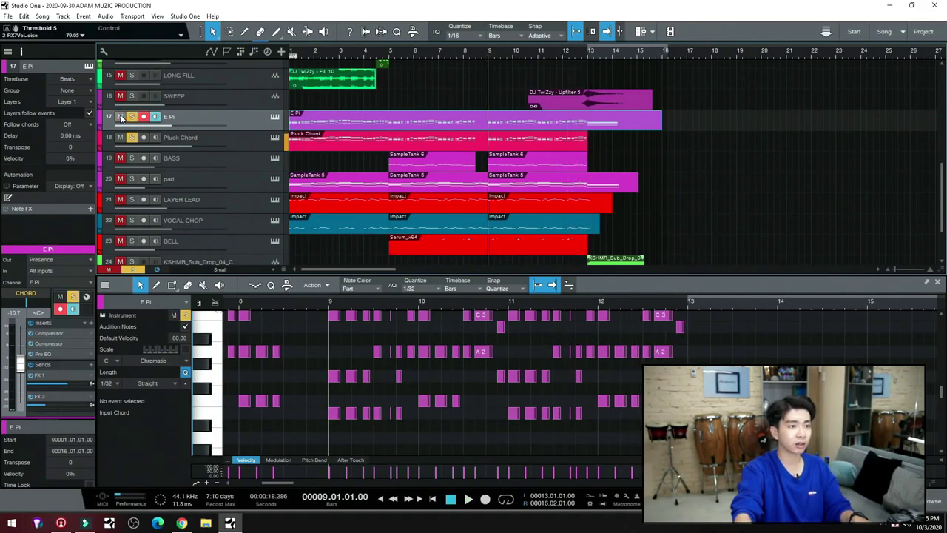
{"action": "key", "text": "space"}
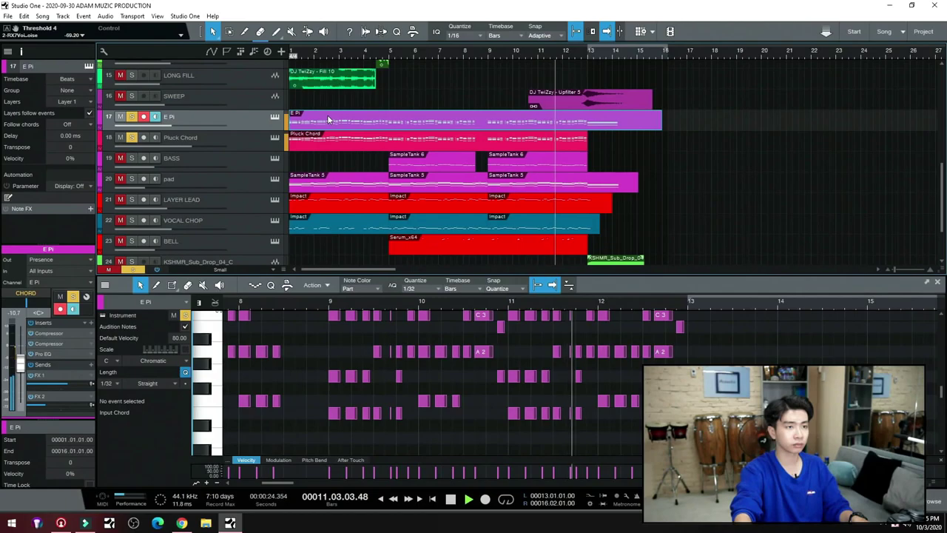
{"action": "key", "text": "space"}
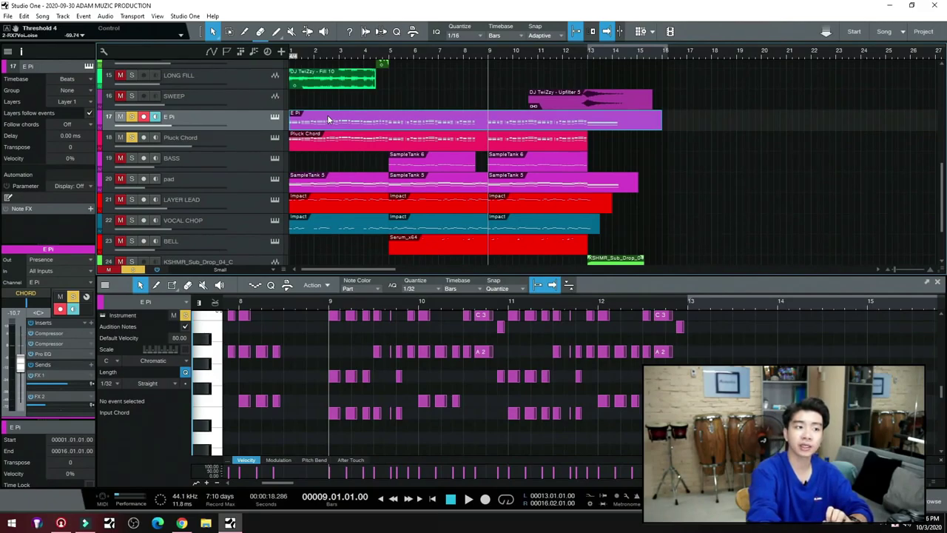
Add the BASS track to the solo, and highlight the lowest Pluck Chord notes from bar 9 in the note editor
{"action": "left_click", "coordinate": [527, 166]}
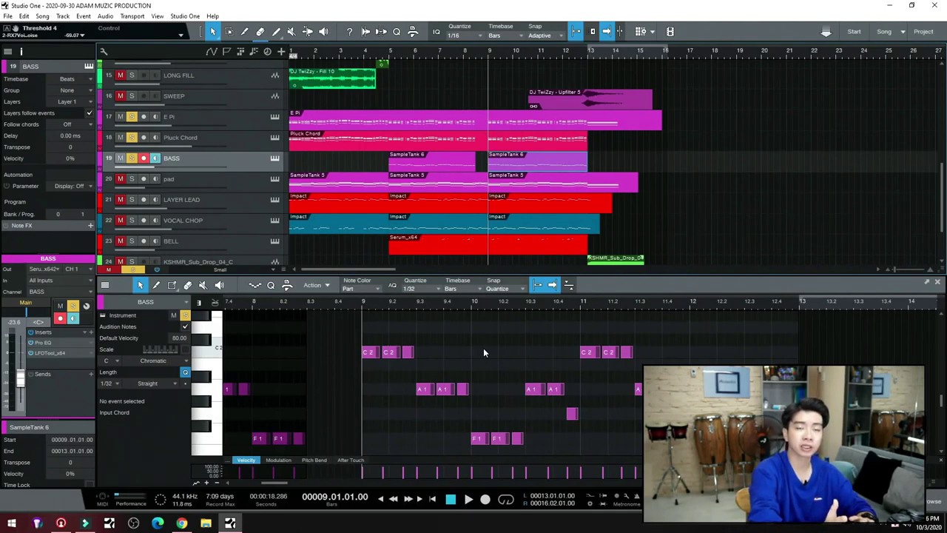
{"action": "left_click", "coordinate": [536, 139]}
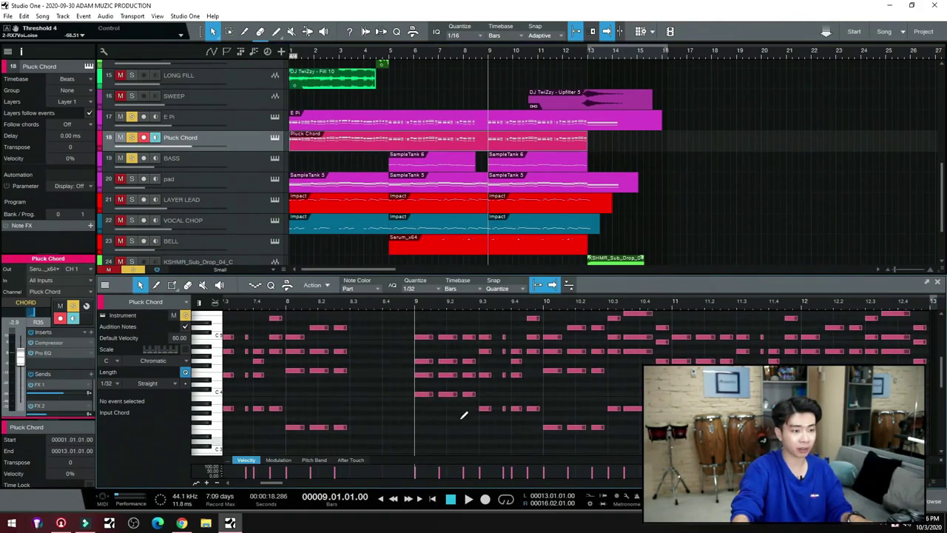
{"action": "scroll", "coordinate": [458, 417], "scroll_direction": "up", "scroll_amount": 5}
{"action": "scroll", "coordinate": [464, 320], "scroll_direction": "down", "scroll_amount": 2}
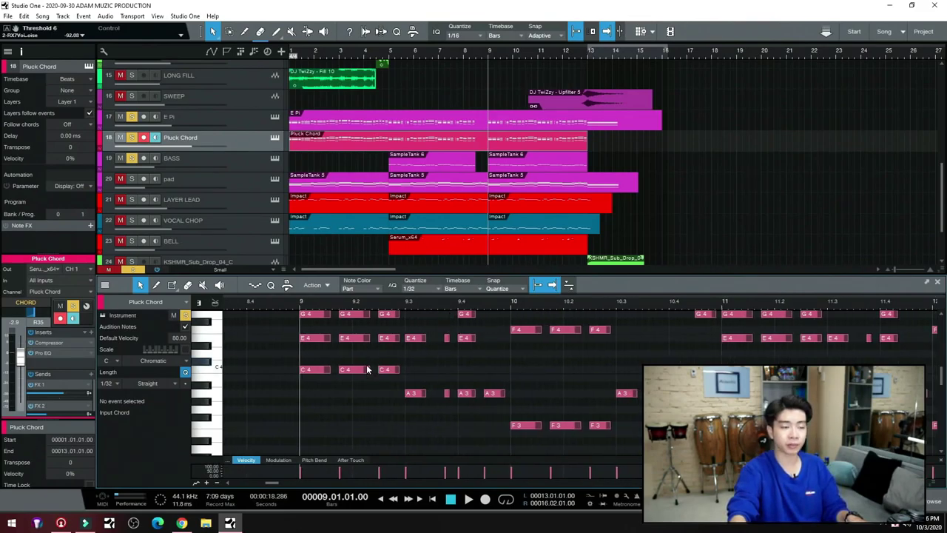
{"action": "left_click_drag", "start_coordinate": [287, 361], "coordinate": [936, 437]}
{"action": "scroll", "coordinate": [665, 313], "scroll_direction": "down", "scroll_amount": 3}
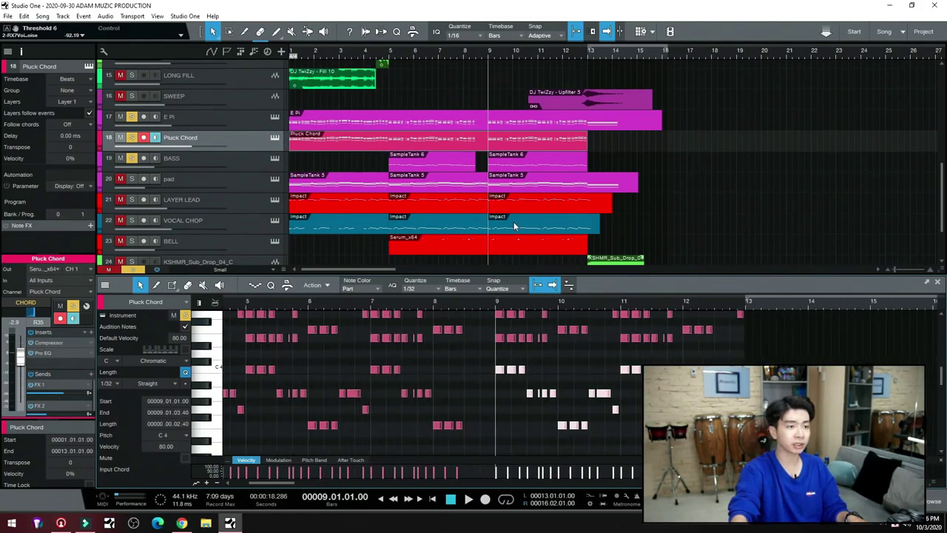
{"action": "scroll", "coordinate": [521, 229], "scroll_direction": "down", "scroll_amount": 3}
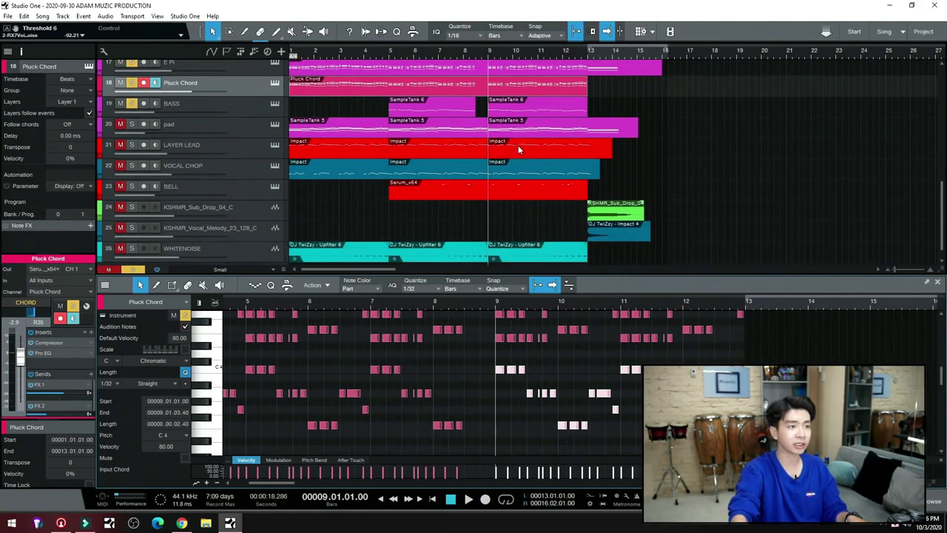
Open the BASS event's notes at bar 9 and play the bass together with E Pi and Pluck Chord
{"action": "left_click", "coordinate": [524, 111]}
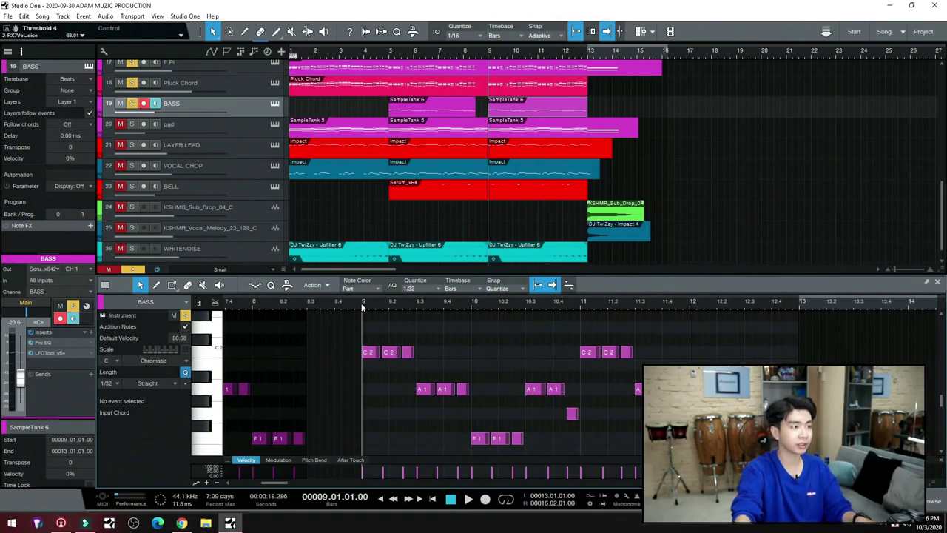
{"action": "key", "text": "space"}
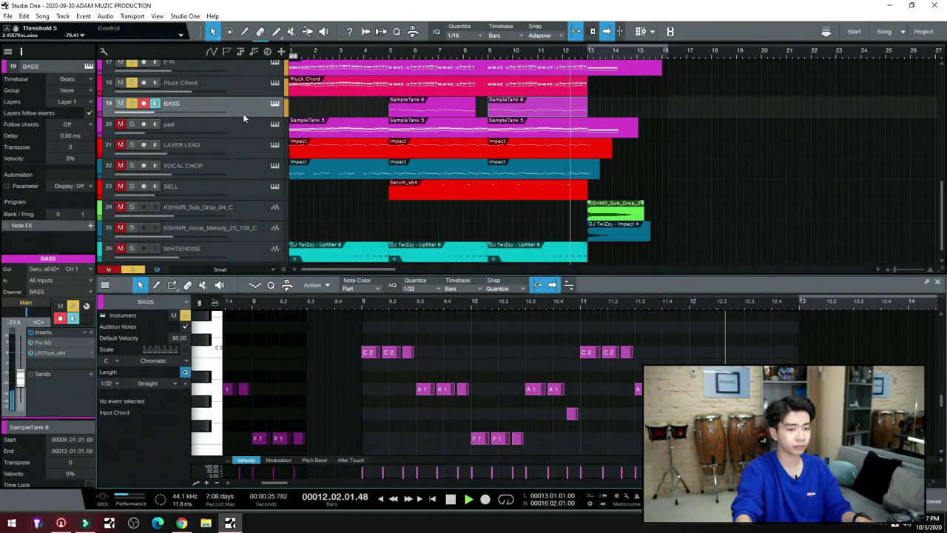
{"action": "key", "text": "space"}
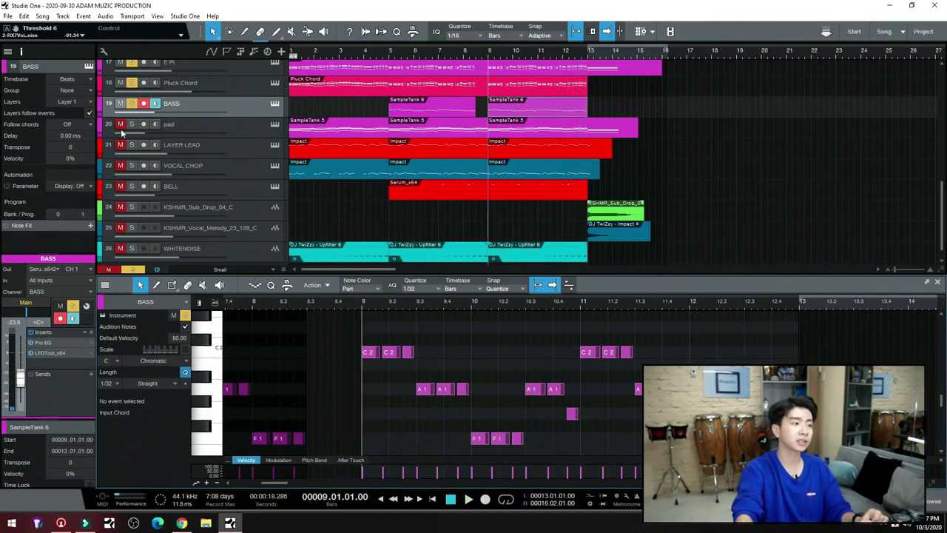
Add pad and VOCAL CHOP to the solo, and open VOCAL CHOP's Impact XT instrument clear of the track list
{"action": "left_click", "coordinate": [506, 129]}
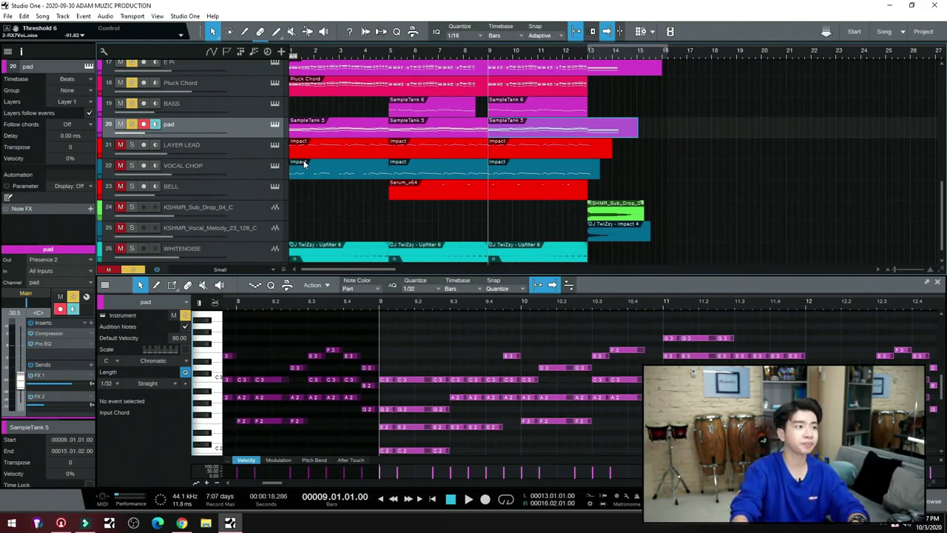
{"action": "left_click", "coordinate": [120, 166]}
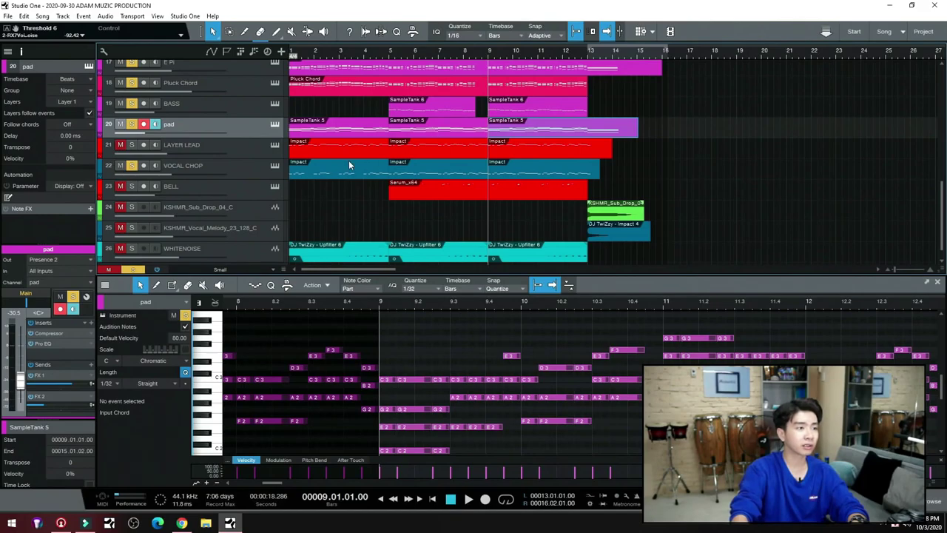
{"action": "left_click", "coordinate": [273, 169]}
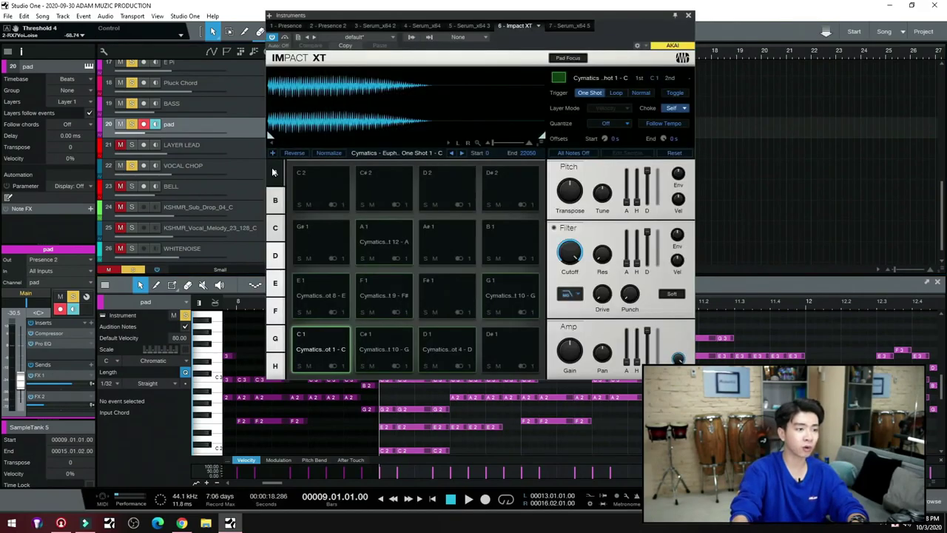
{"action": "left_click_drag", "start_coordinate": [561, 46], "coordinate": [636, 110]}
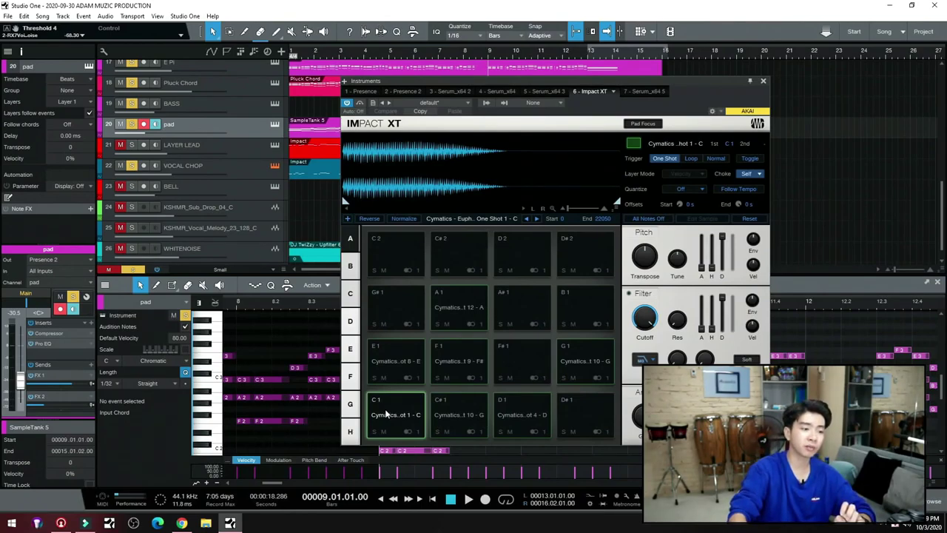
Audition the vocal one-shot samples on pads C1, D1, E1, F1 and G1 in Impact XT
{"action": "left_click", "coordinate": [423, 414]}
{"action": "left_click", "coordinate": [510, 422]}
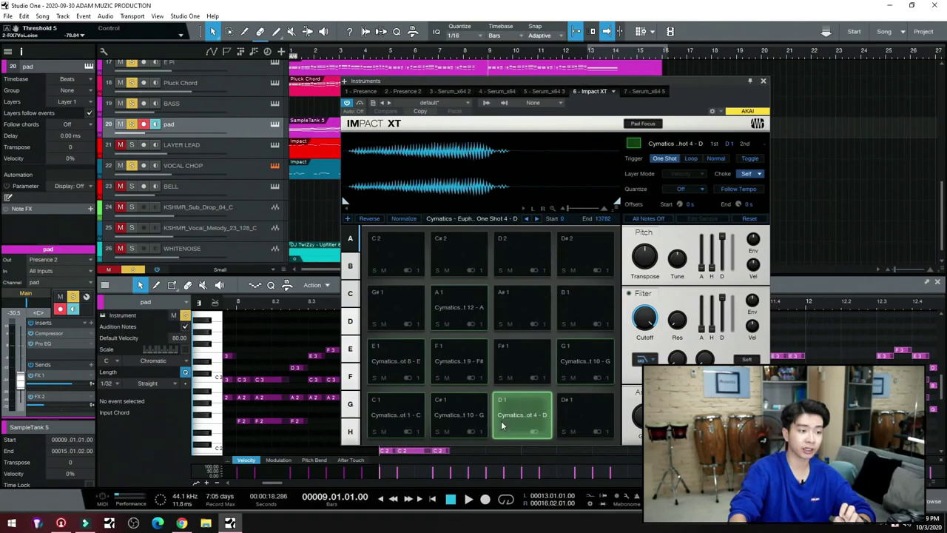
{"action": "left_click", "coordinate": [395, 362]}
{"action": "left_click", "coordinate": [458, 362]}
{"action": "left_click", "coordinate": [572, 363]}
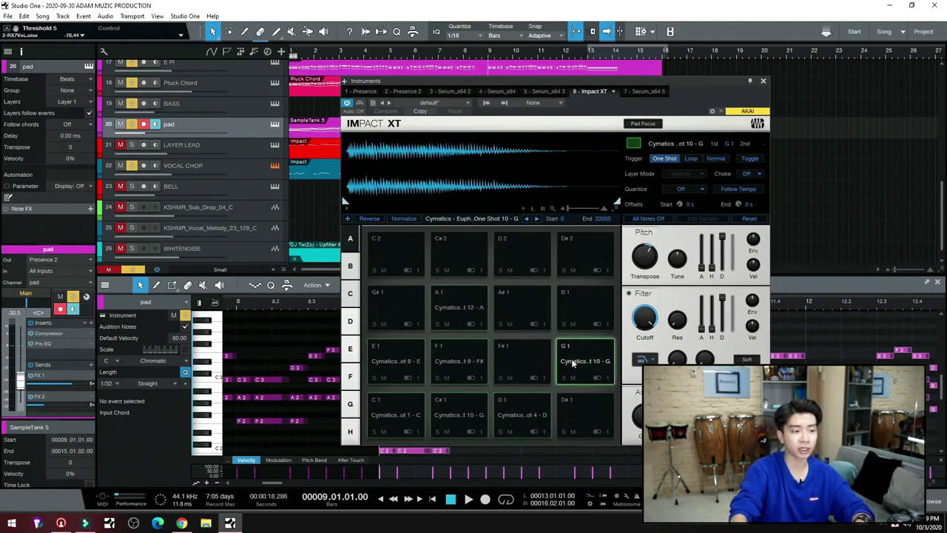
{"action": "left_click", "coordinate": [456, 363]}
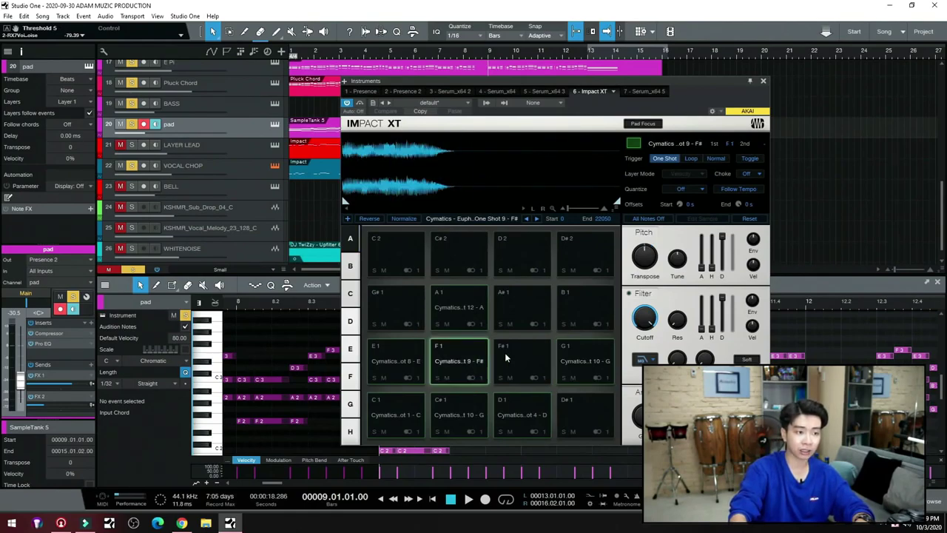
Move the Impact XT window aside and check the Transpose settings of the F1 and G1 pads
{"action": "mouse_move", "coordinate": [643, 260]}
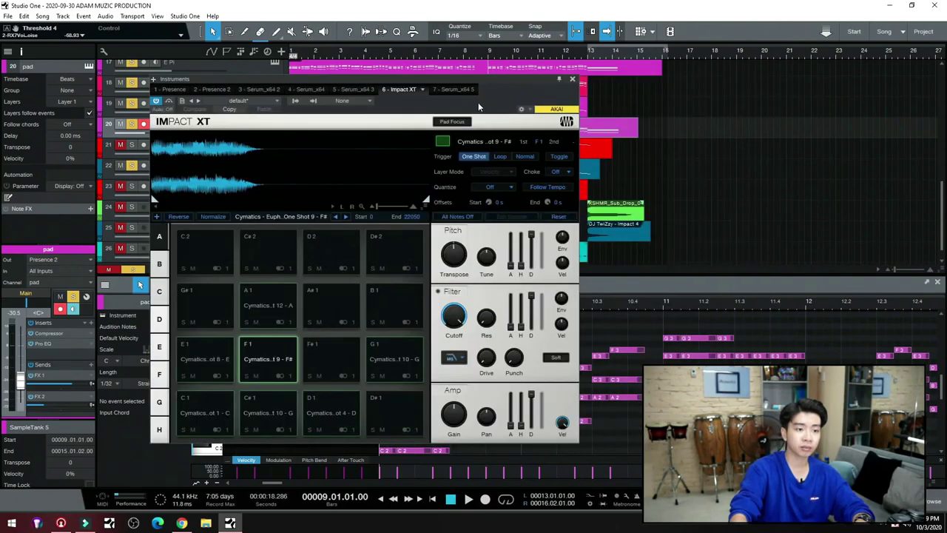
{"action": "left_click_drag", "start_coordinate": [666, 80], "coordinate": [465, 72]}
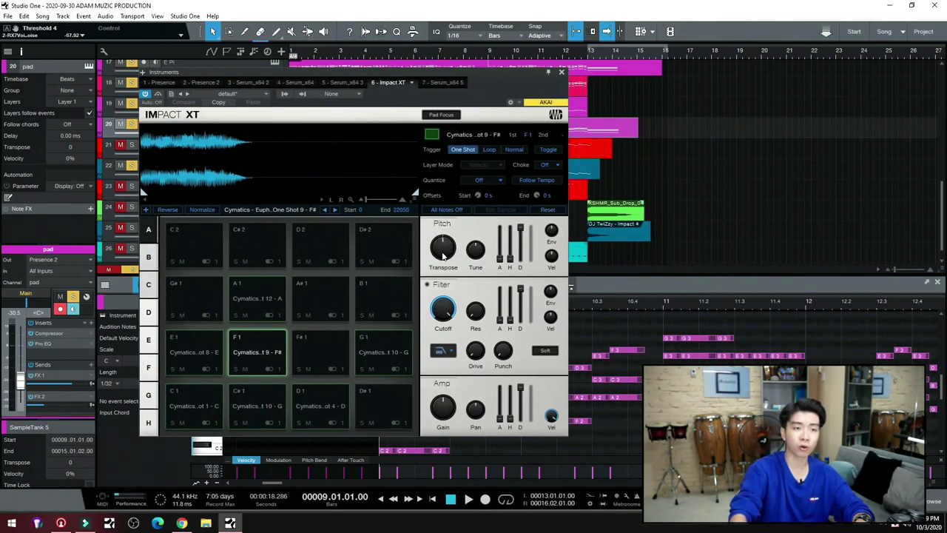
{"action": "mouse_move", "coordinate": [443, 255]}
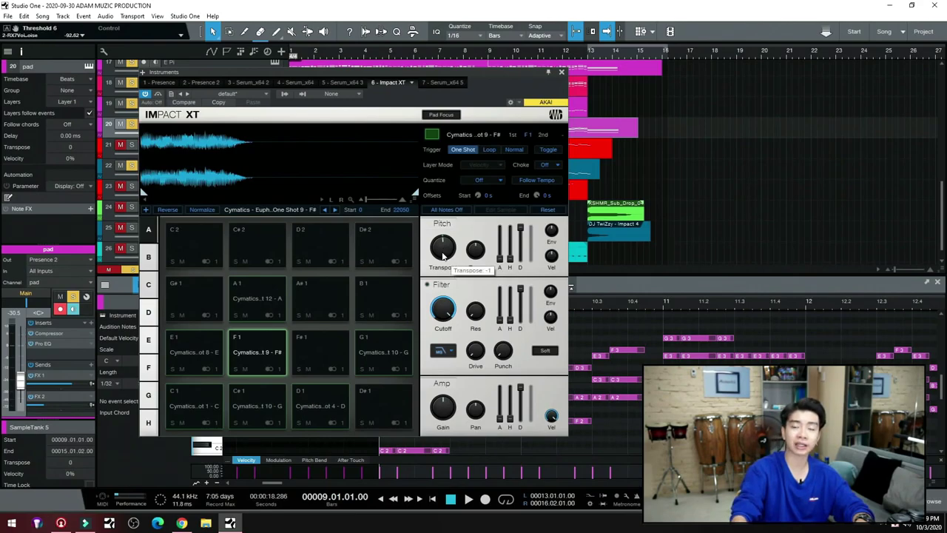
{"action": "left_click", "coordinate": [385, 352]}
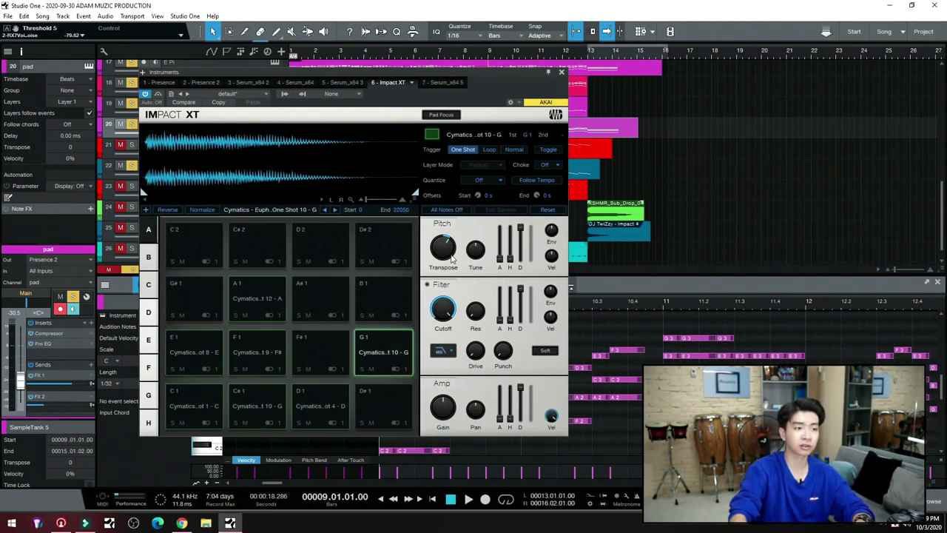
{"action": "mouse_move", "coordinate": [450, 256]}
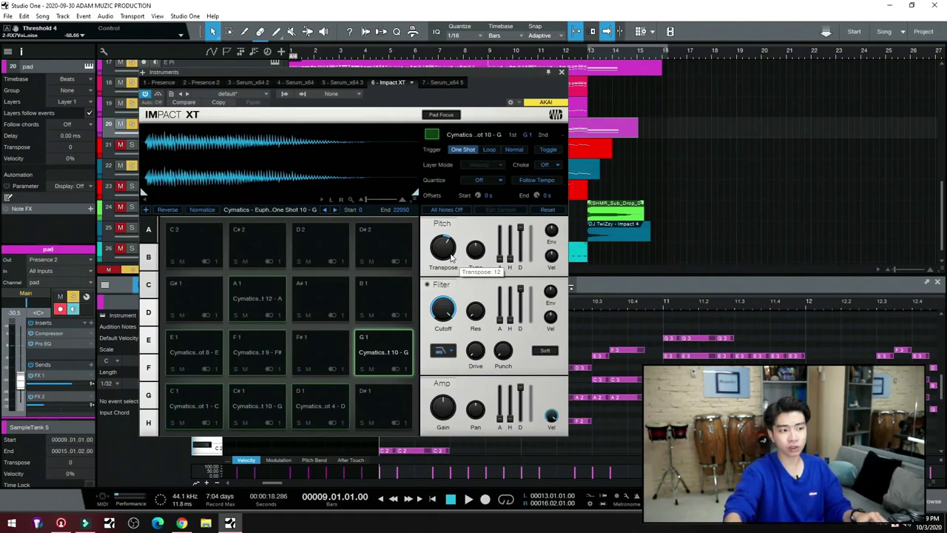
Reset the G1 pad's transpose, audition the sample, raise the transpose again to compare, and close Impact XT
{"action": "double_click", "coordinate": [446, 250]}
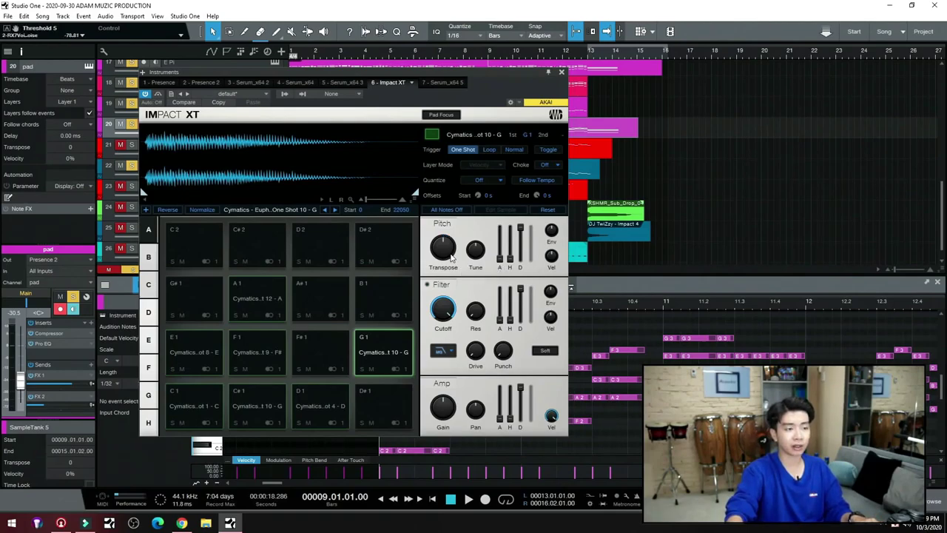
{"action": "left_click", "coordinate": [390, 353]}
{"action": "left_click_drag", "start_coordinate": [433, 259], "coordinate": [431, 249]}
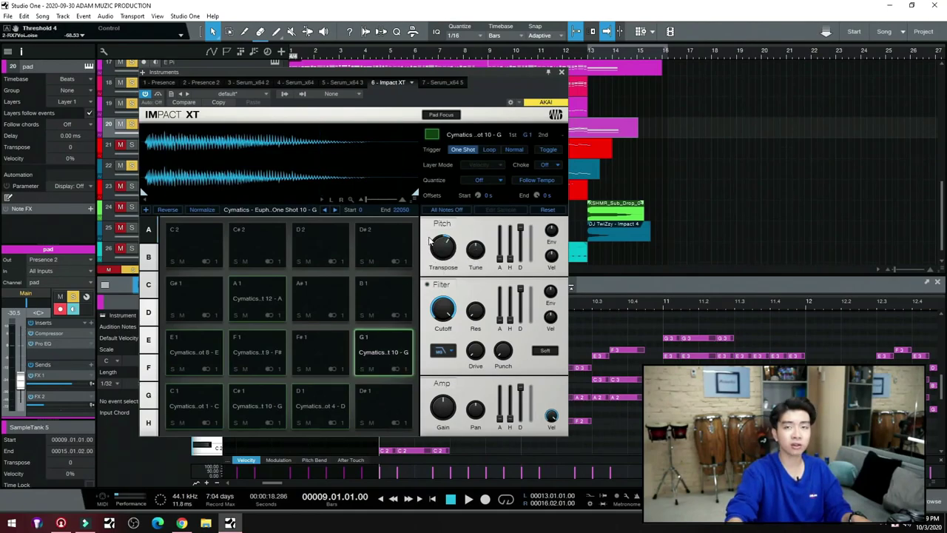
{"action": "left_click", "coordinate": [368, 353]}
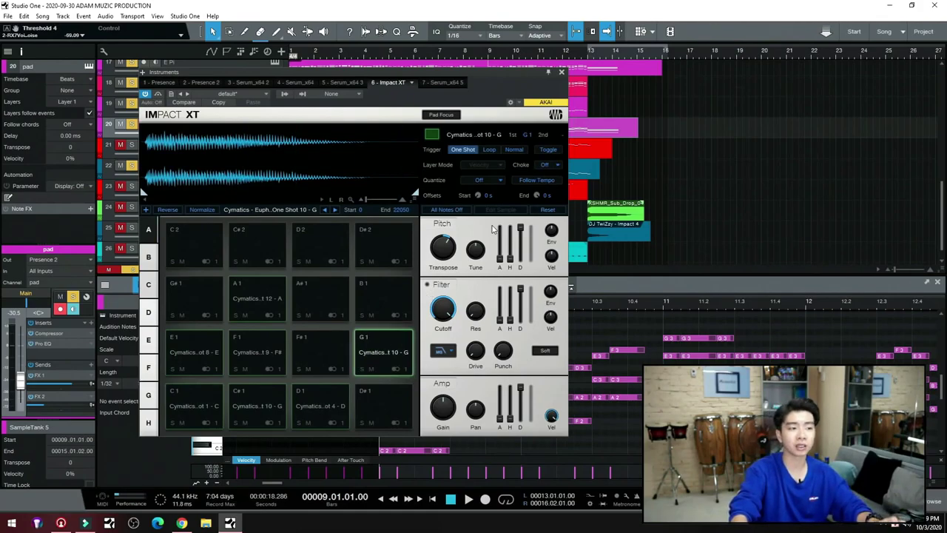
{"action": "left_click", "coordinate": [562, 71]}
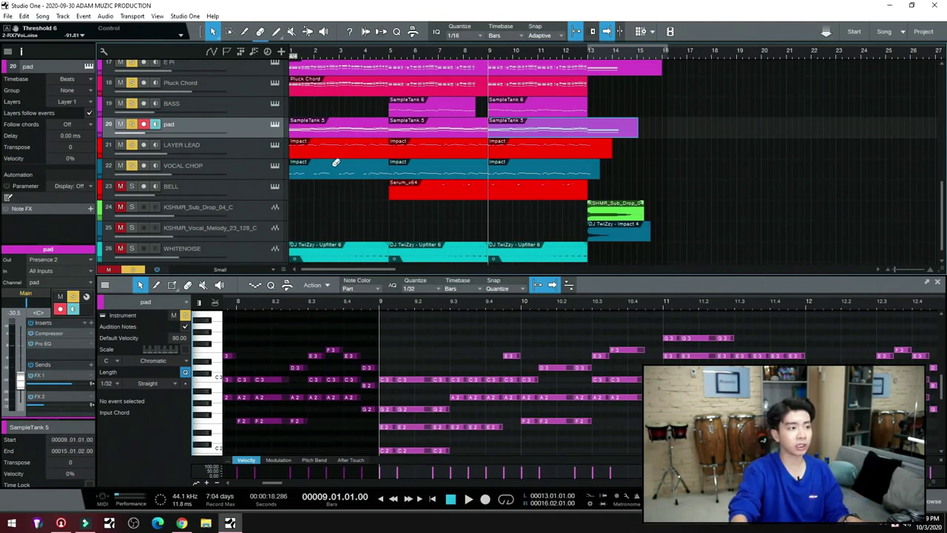
Enlarge the tracks to Normal height and inspect LAYER LEAD's Serum effects and the Room Reverb on pad's FX 1 send
{"action": "key", "text": "alt+e"}
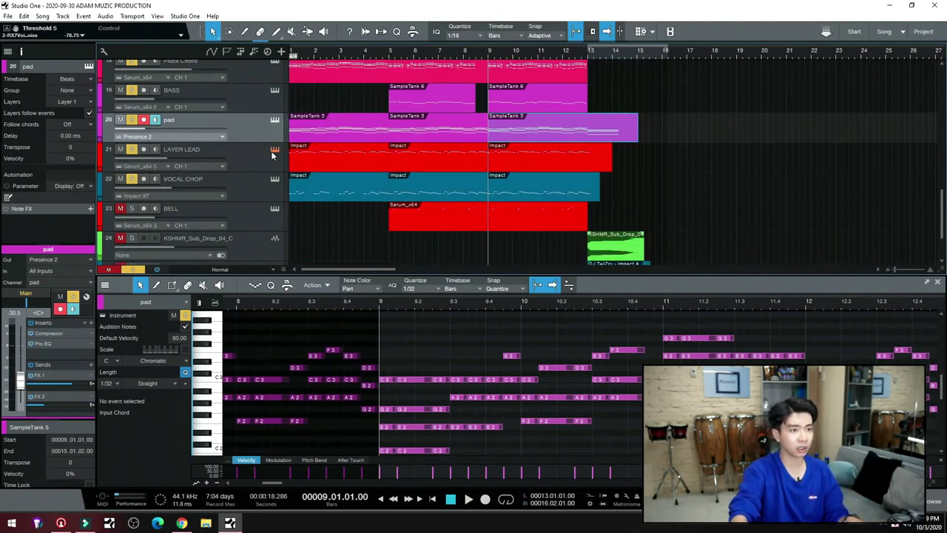
{"action": "left_click", "coordinate": [273, 151]}
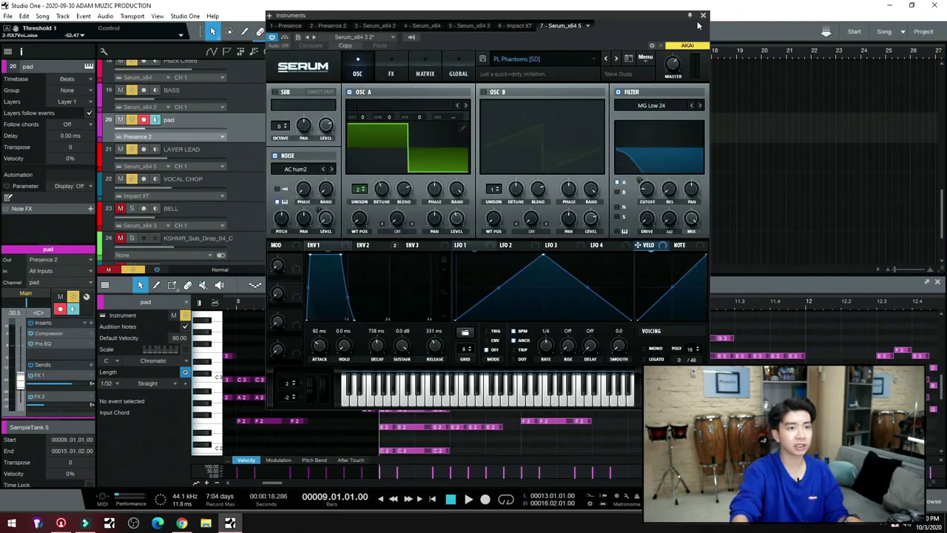
{"action": "left_click", "coordinate": [391, 72]}
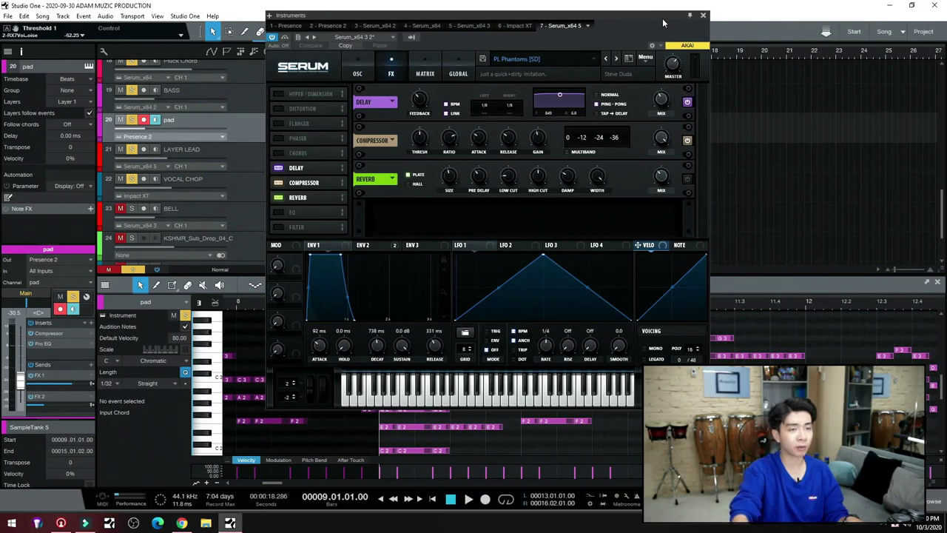
{"action": "left_click", "coordinate": [704, 15]}
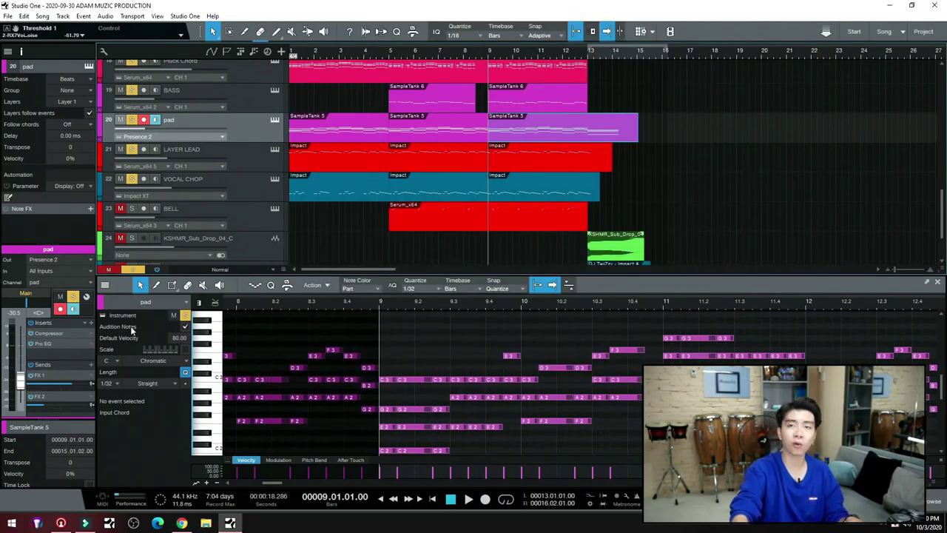
{"action": "left_click", "coordinate": [45, 376]}
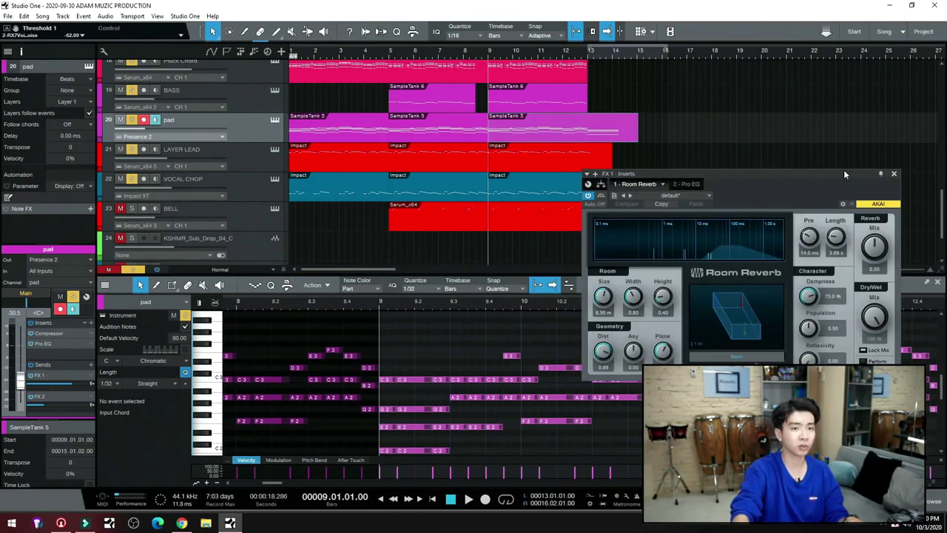
{"action": "left_click", "coordinate": [894, 175]}
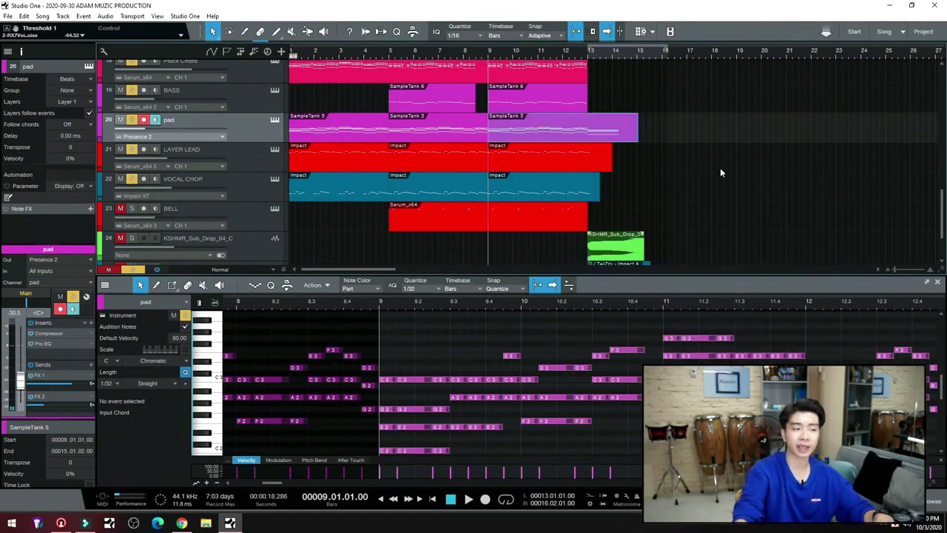
Play the soloed chord, bass, pad, lead and vocal chop tracks together from bar 9, then stop playback
{"action": "scroll", "coordinate": [720, 167], "scroll_direction": "up", "scroll_amount": 8}
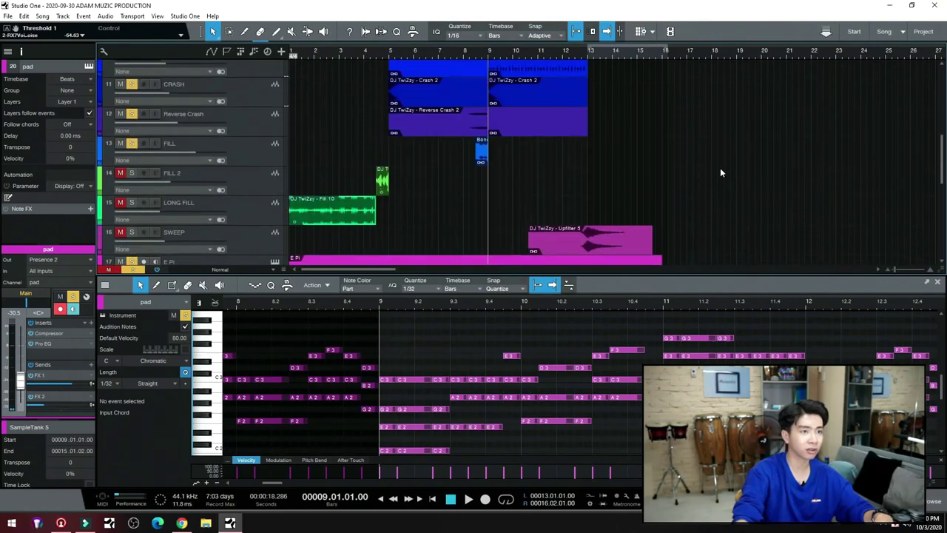
{"action": "scroll", "coordinate": [721, 172], "scroll_direction": "down", "scroll_amount": 3}
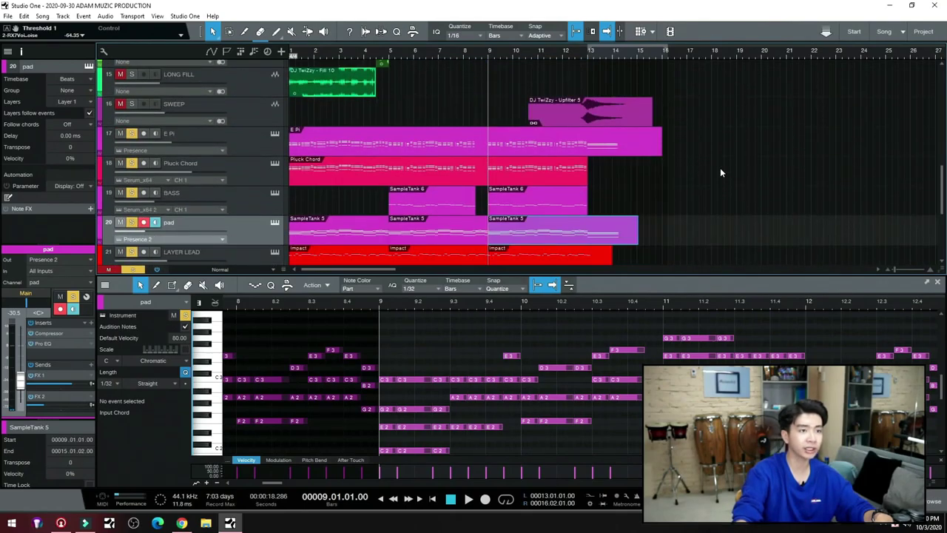
{"action": "scroll", "coordinate": [719, 167], "scroll_direction": "down", "scroll_amount": 3}
{"action": "key", "text": "space"}
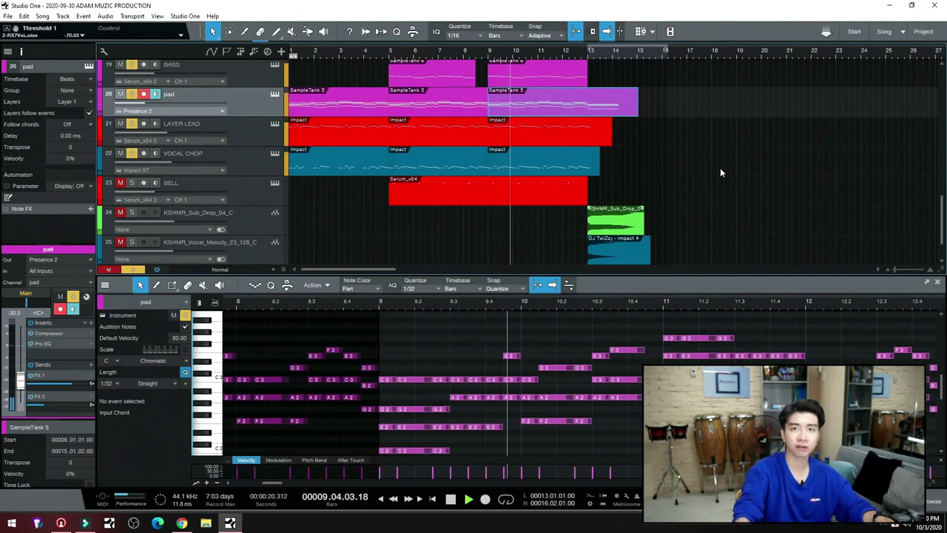
{"action": "scroll", "coordinate": [721, 172], "scroll_direction": "down", "scroll_amount": 2}
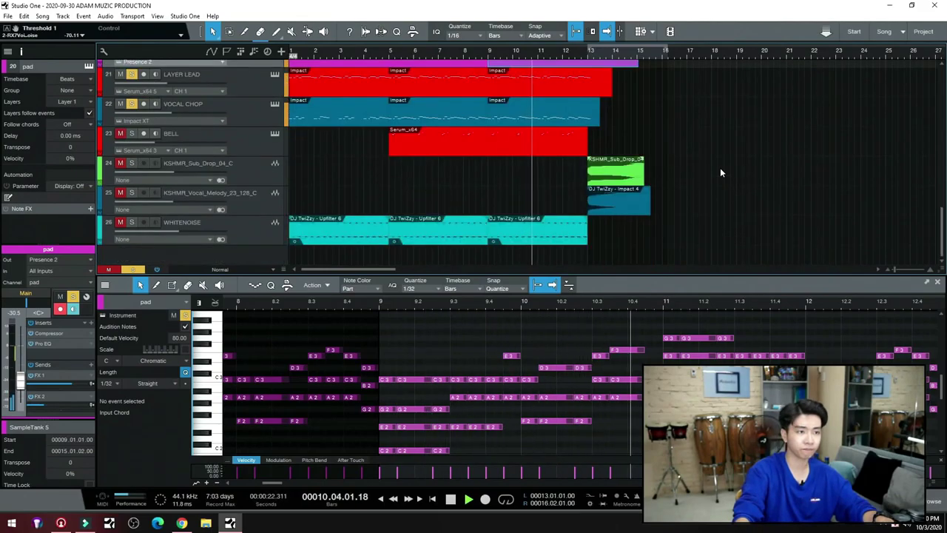
{"action": "scroll", "coordinate": [722, 172], "scroll_direction": "up", "scroll_amount": 2}
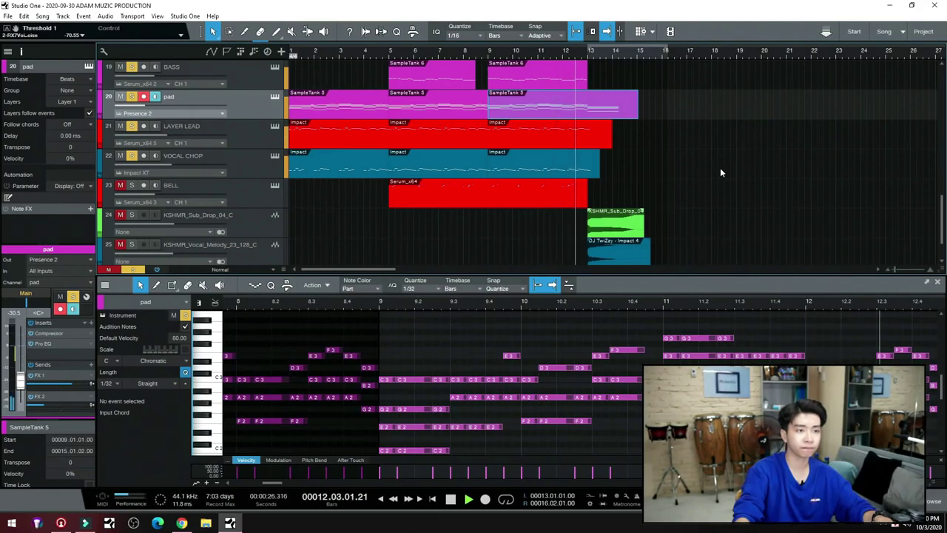
{"action": "key", "text": "space"}
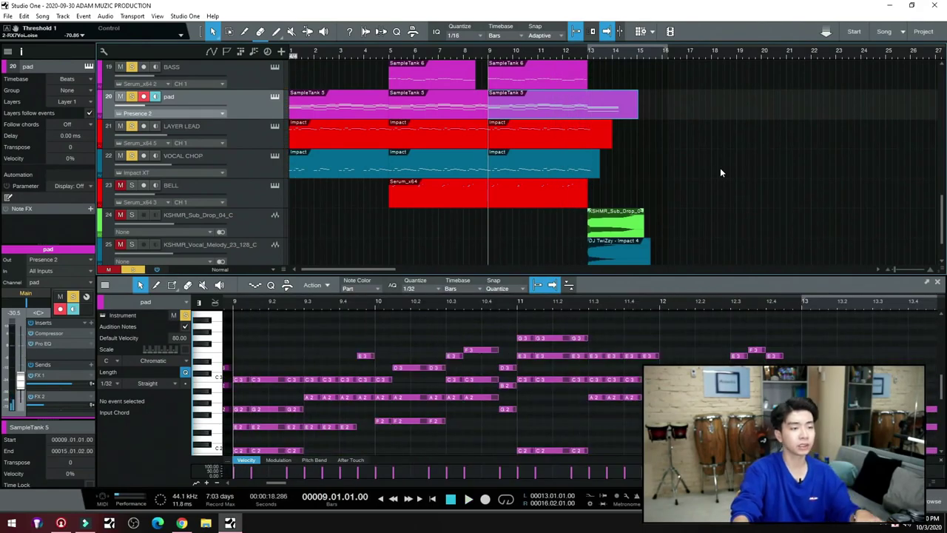
Add BELL to the soloed tracks, open its Serum_x64 clip's notes, audition the mix from bar 5 and close the note editor
{"action": "scroll", "coordinate": [720, 167], "scroll_direction": "down", "scroll_amount": 3}
{"action": "scroll", "coordinate": [720, 167], "scroll_direction": "up", "scroll_amount": 2}
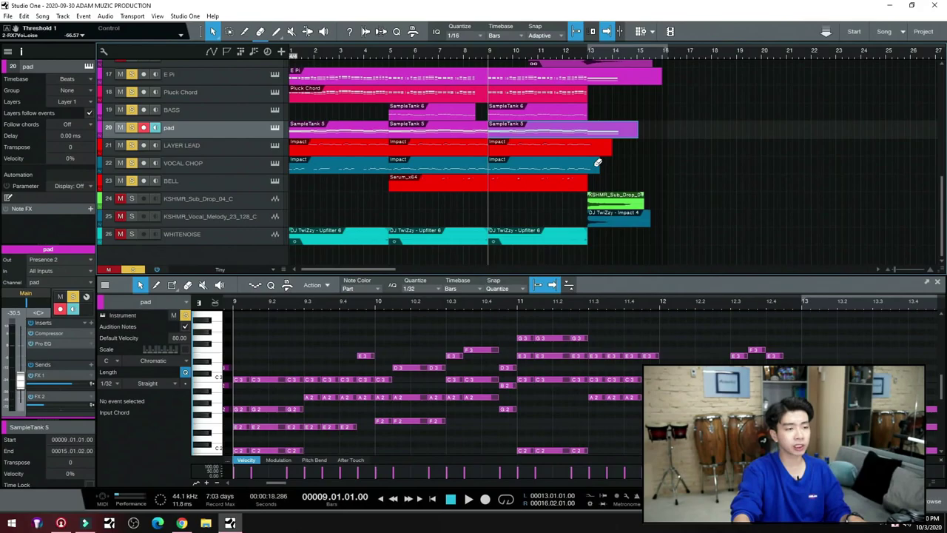
{"action": "scroll", "coordinate": [596, 164], "scroll_direction": "up", "scroll_amount": 2}
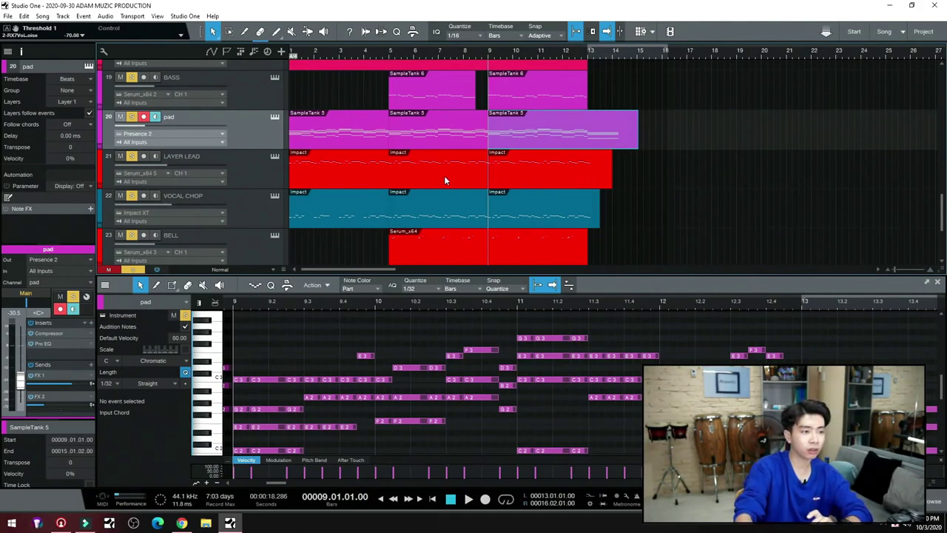
{"action": "left_click", "coordinate": [391, 55]}
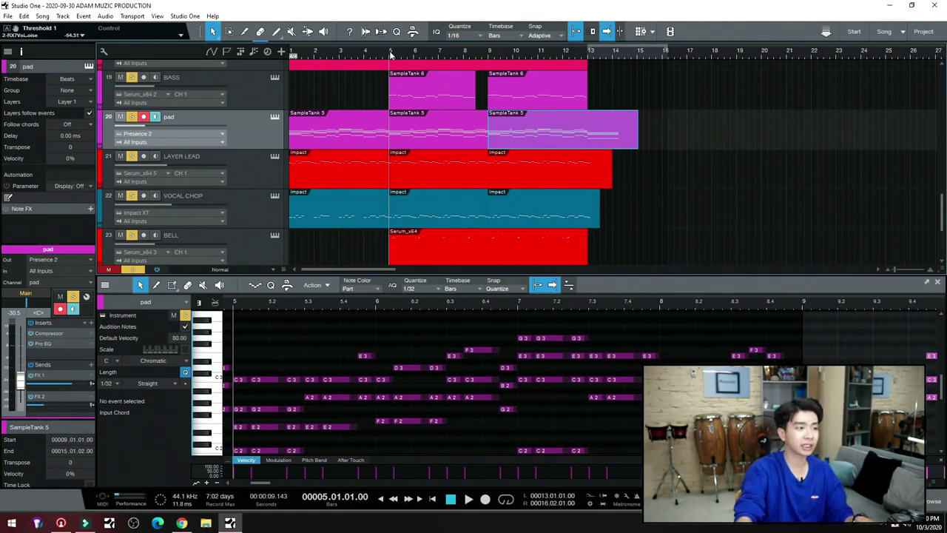
{"action": "left_click", "coordinate": [474, 233]}
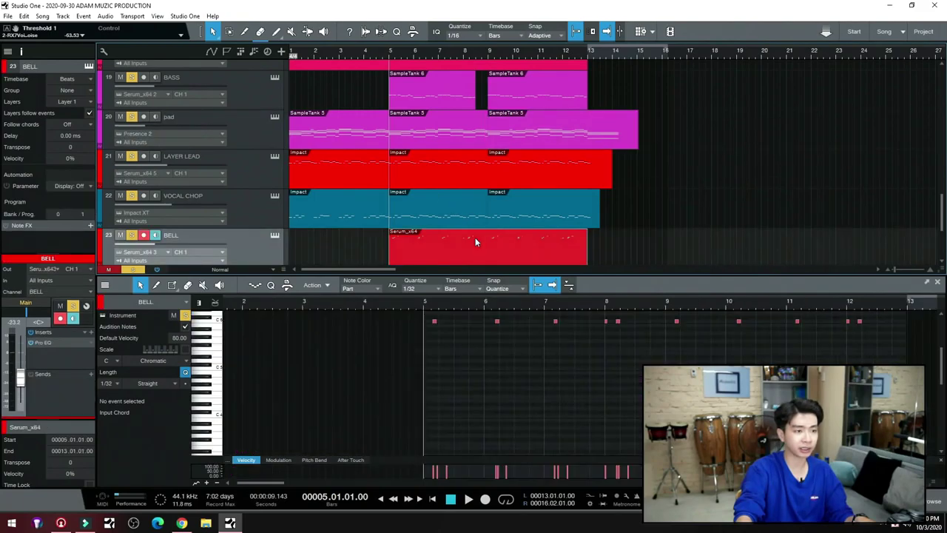
{"action": "key", "text": "space"}
{"action": "scroll", "coordinate": [519, 392], "scroll_direction": "up", "scroll_amount": 1}
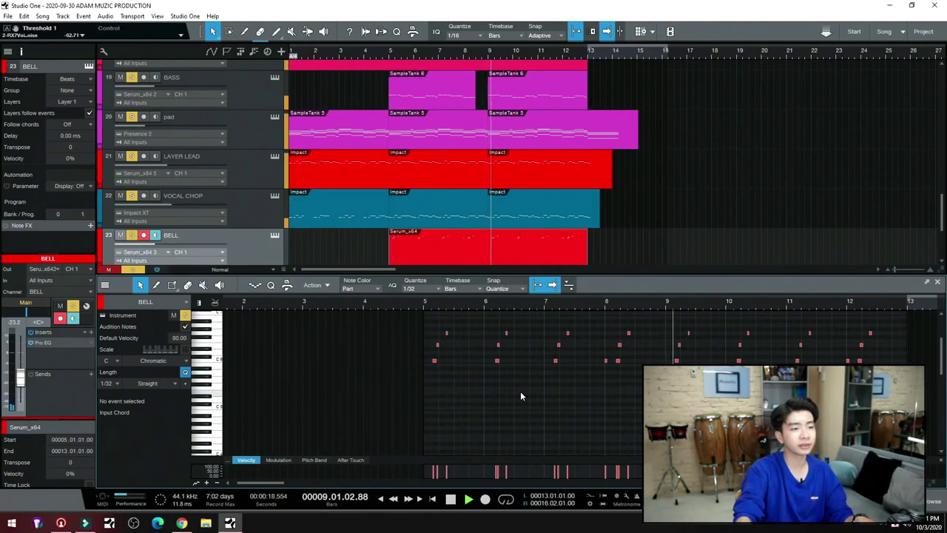
{"action": "scroll", "coordinate": [599, 230], "scroll_direction": "down", "scroll_amount": 3}
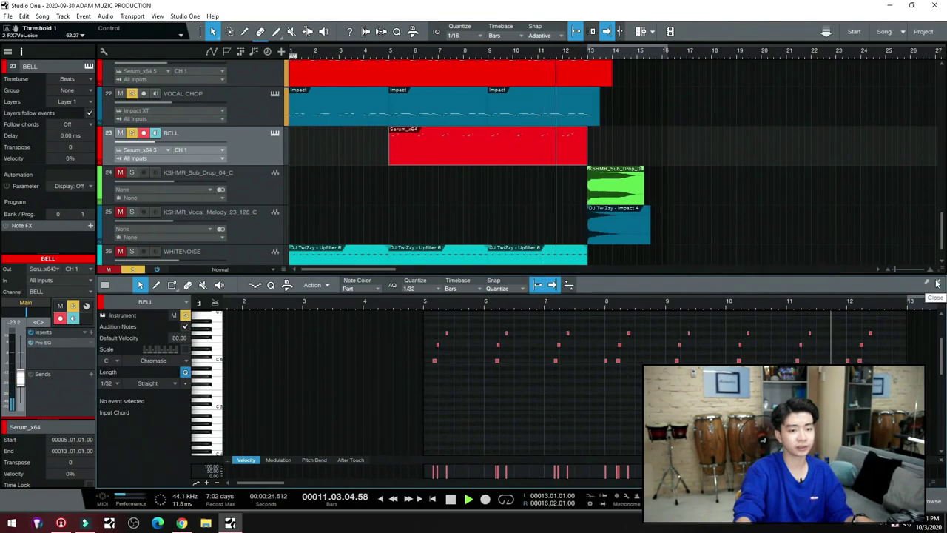
{"action": "key", "text": "space"}
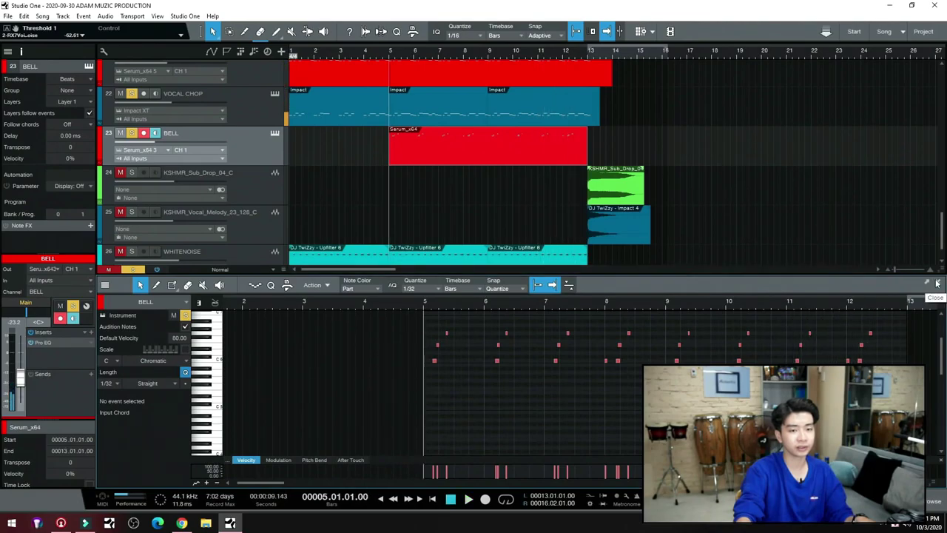
{"action": "left_click", "coordinate": [937, 283]}
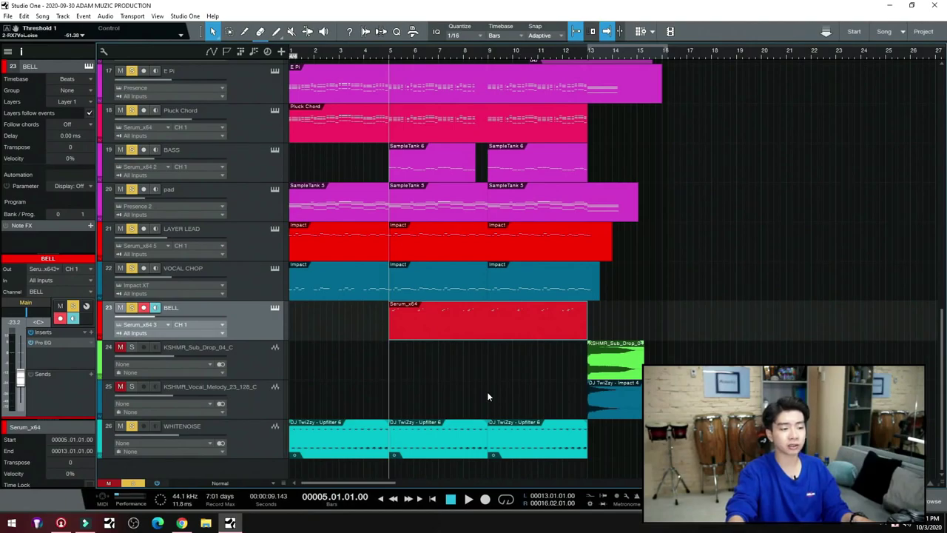
Solo only the WHITENOISE track and audition it from bar 5 with the tracks at Medium height
{"action": "key", "text": "shift+e"}
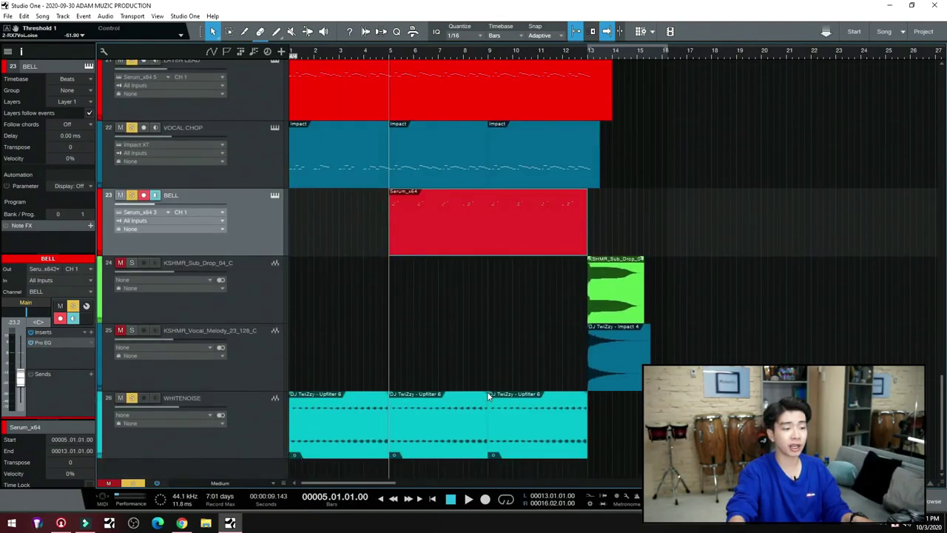
{"action": "key", "text": "shift+e"}
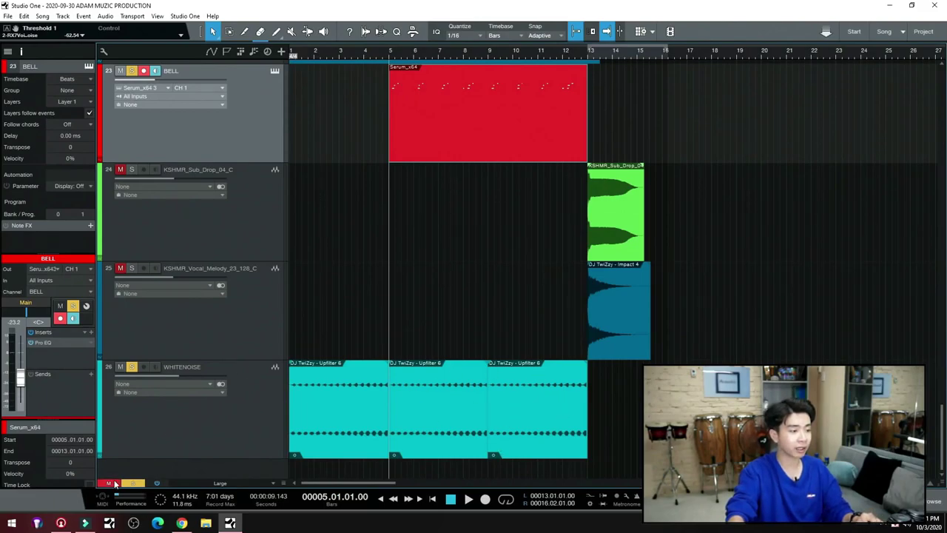
{"action": "key", "text": "shift+w"}
{"action": "key", "text": "shift+w"}
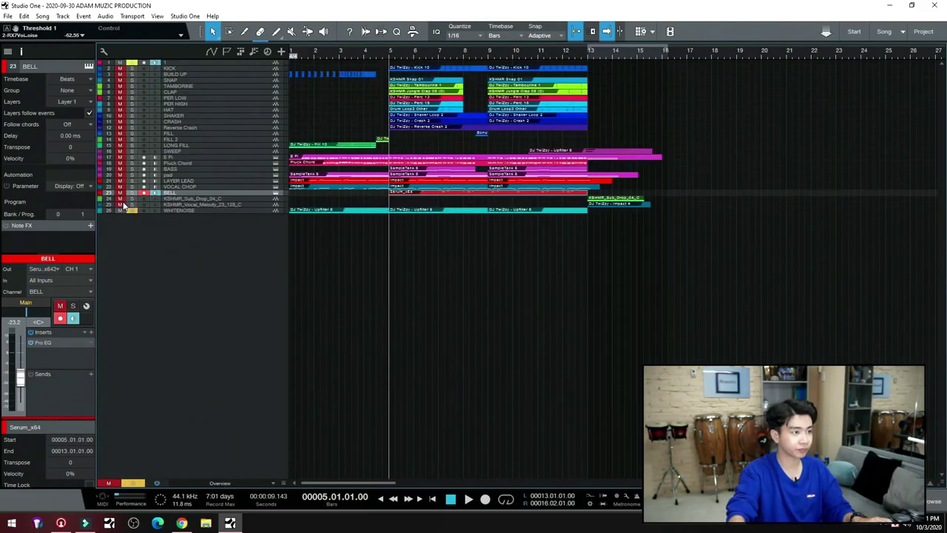
{"action": "key", "text": "shift+e"}
{"action": "scroll", "coordinate": [448, 220], "scroll_direction": "down", "scroll_amount": 2}
{"action": "key", "text": "space"}
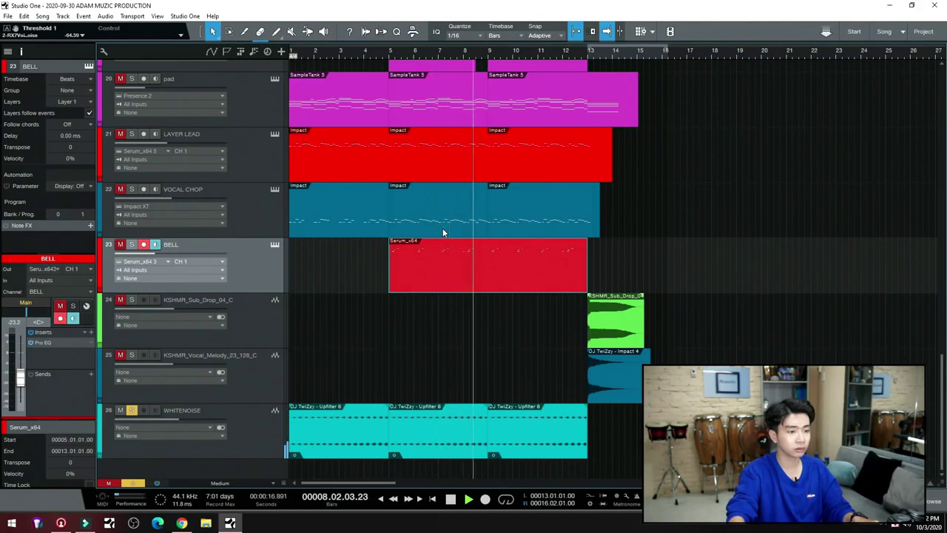
{"action": "key", "text": "space"}
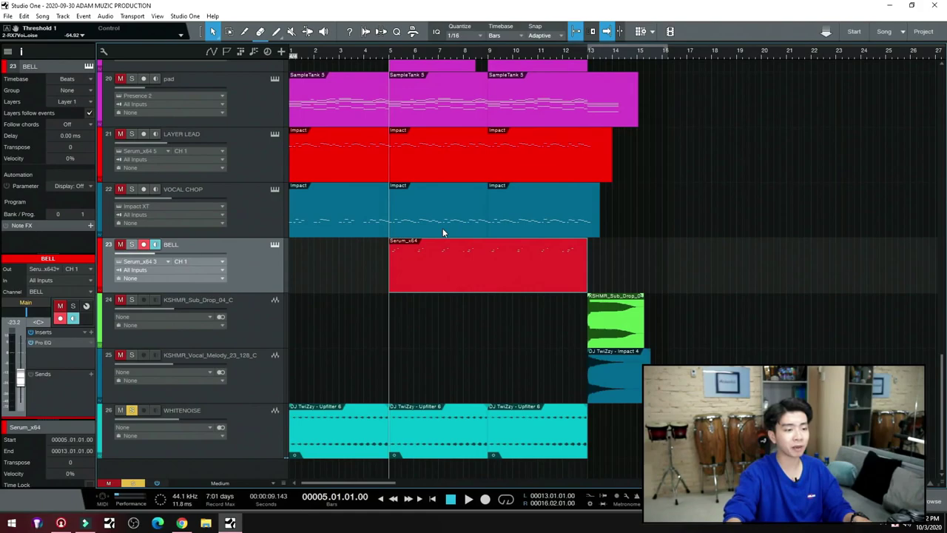
Solo KSHMR_Sub_Drop_04_C and KSHMR_Vocal_Melody_23_128_C, select their clips and audition them from just before bar 13
{"action": "left_click_drag", "start_coordinate": [124, 303], "coordinate": [124, 356]}
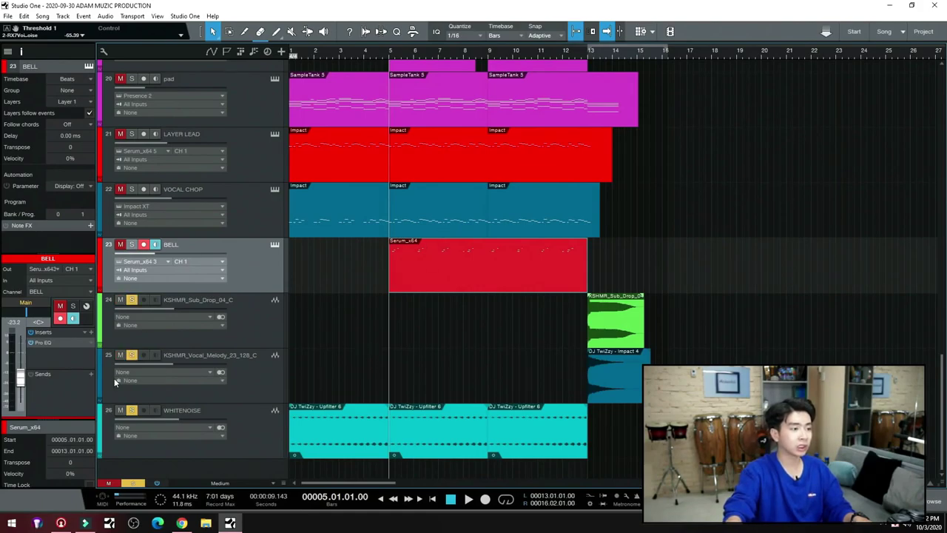
{"action": "left_click_drag", "start_coordinate": [747, 277], "coordinate": [603, 369]}
{"action": "left_click_drag", "start_coordinate": [662, 185], "coordinate": [608, 366]}
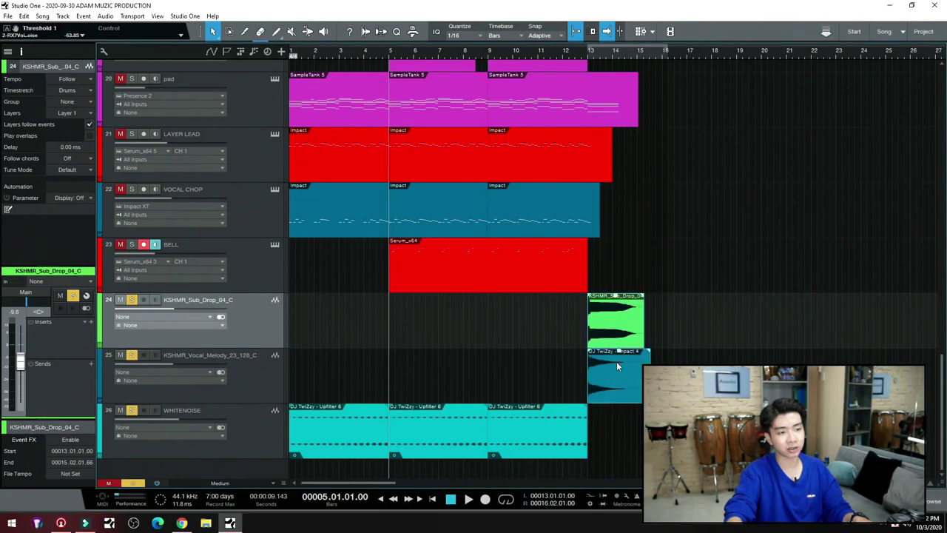
{"action": "left_click_drag", "start_coordinate": [699, 322], "coordinate": [592, 392]}
{"action": "left_click", "coordinate": [584, 57]}
{"action": "key", "text": "space"}
{"action": "left_click", "coordinate": [585, 57]}
{"action": "key", "text": "space"}
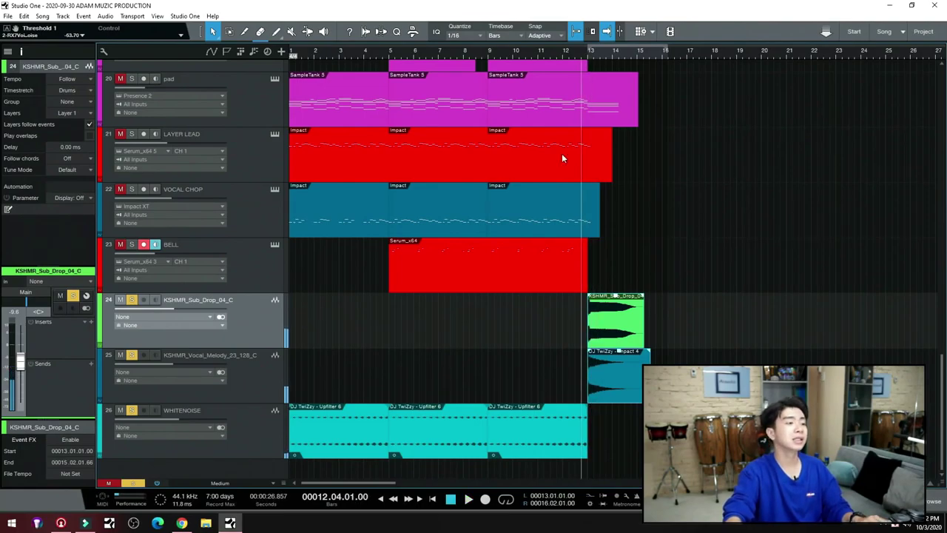
Shrink the tracks to Tiny height and clear the solos on all song tracks so everything is unmuted
{"action": "key", "text": "shift+w"}
{"action": "key", "text": "shift+w"}
{"action": "key", "text": "shift+w"}
{"action": "key", "text": "shift+w"}
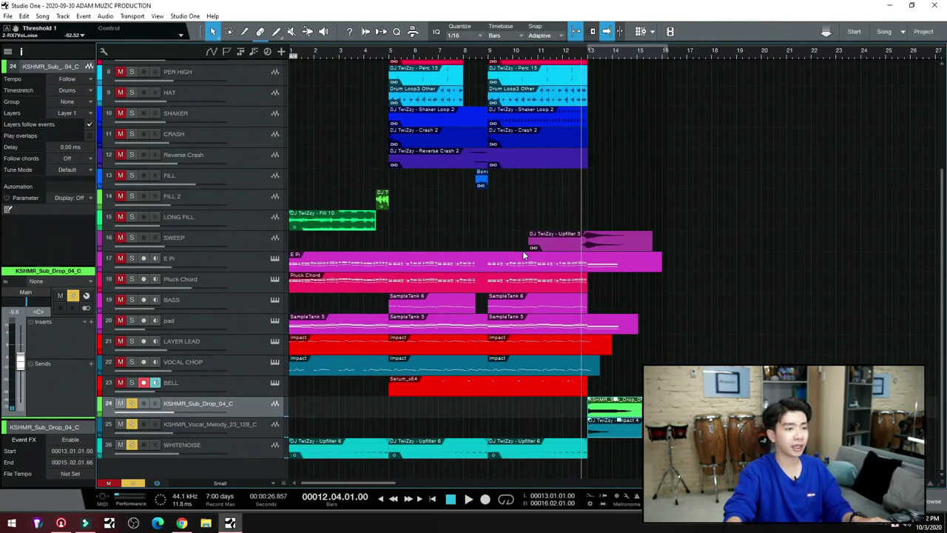
{"action": "key", "text": "shift+w"}
{"action": "left_click_drag", "start_coordinate": [118, 88], "coordinate": [106, 303]}
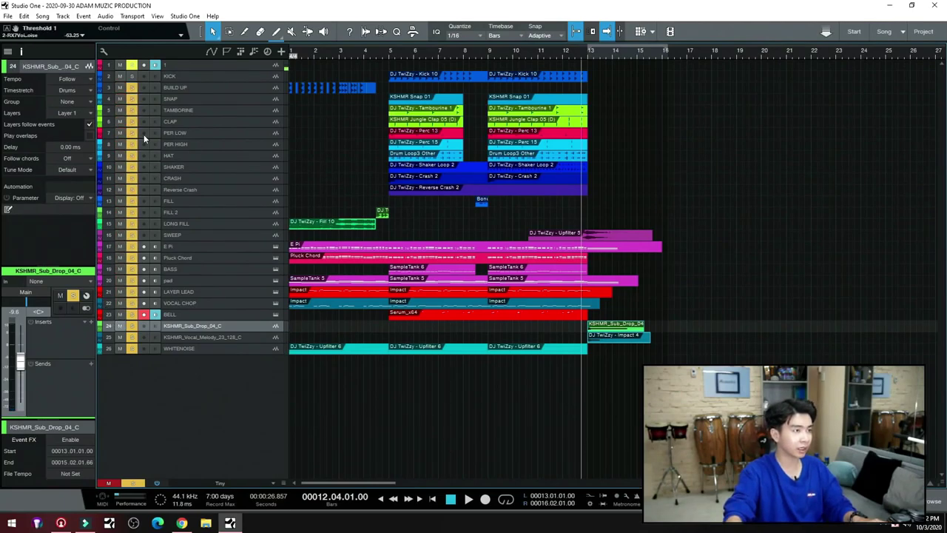
{"action": "left_click_drag", "start_coordinate": [131, 89], "coordinate": [136, 428]}
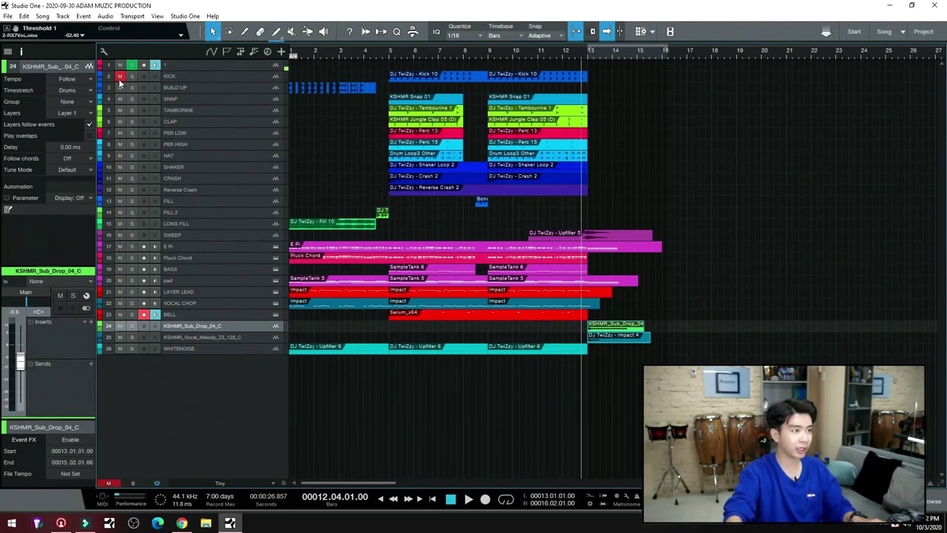
Enlarge the kick build-up at the song's start, select the BUILD UP track and open its first Pro EQ
{"action": "key", "text": "shift+e"}
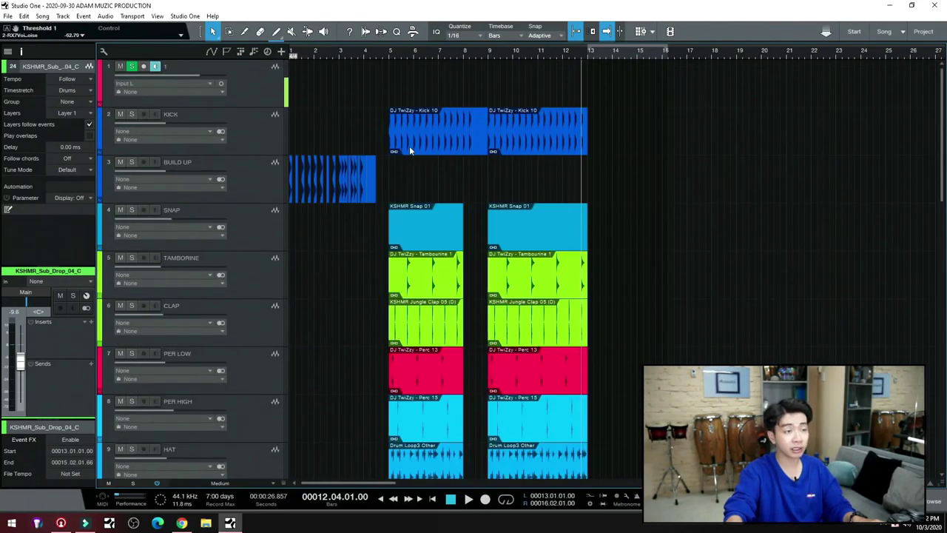
{"action": "key", "text": "e"}
{"action": "key", "text": "e"}
{"action": "key", "text": "e"}
{"action": "key", "text": "e"}
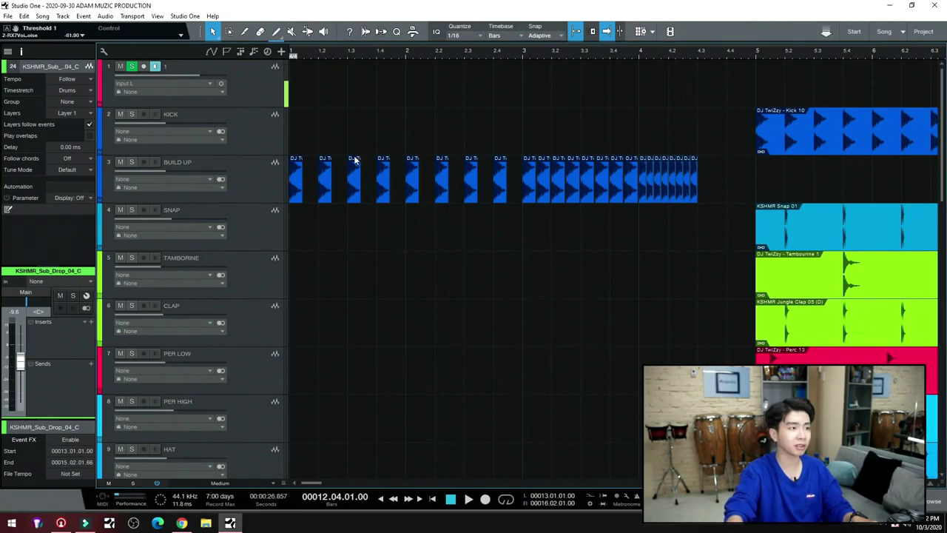
{"action": "left_click", "coordinate": [276, 151]}
{"action": "left_click", "coordinate": [250, 193]}
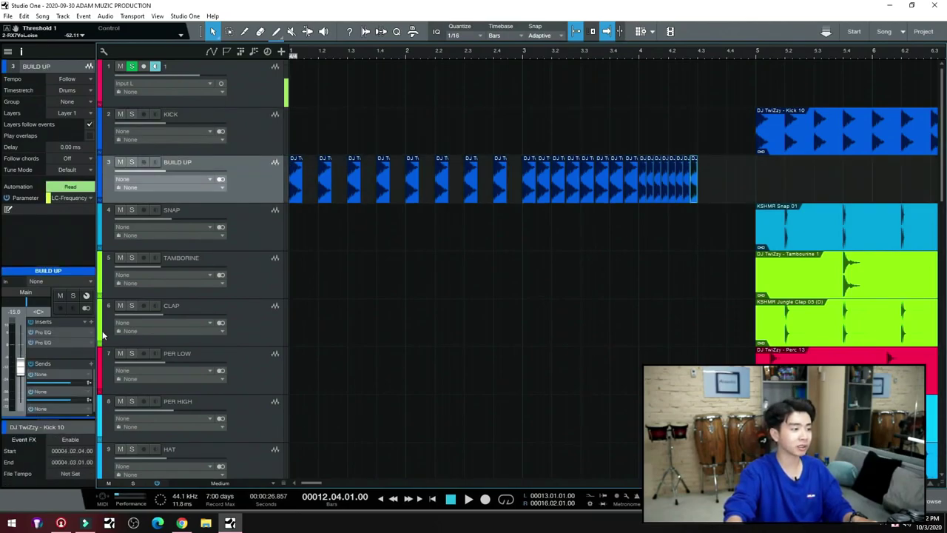
{"action": "left_click", "coordinate": [72, 333]}
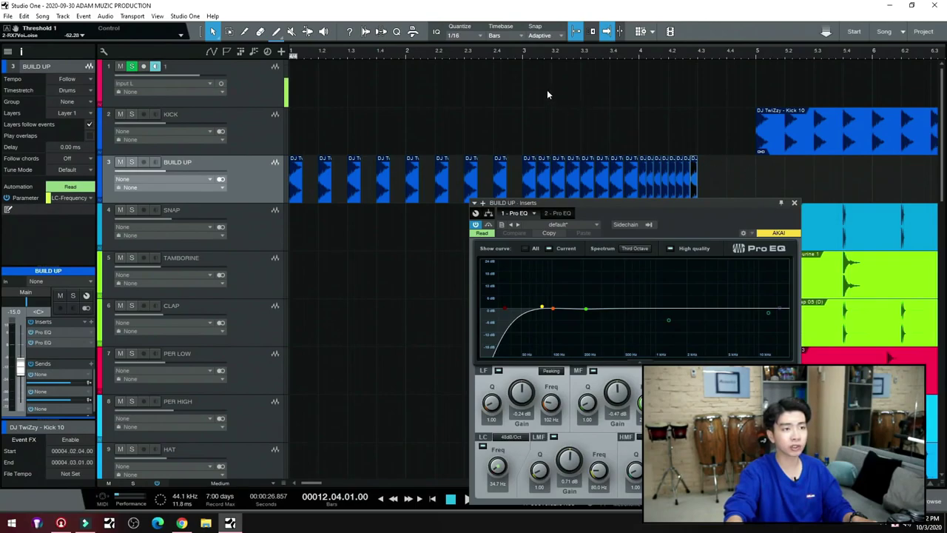
Play from bar 3 to watch BUILD UP's automated low-cut sweep in Pro EQ, then close the plug-in window
{"action": "left_click", "coordinate": [523, 55]}
{"action": "key", "text": "space"}
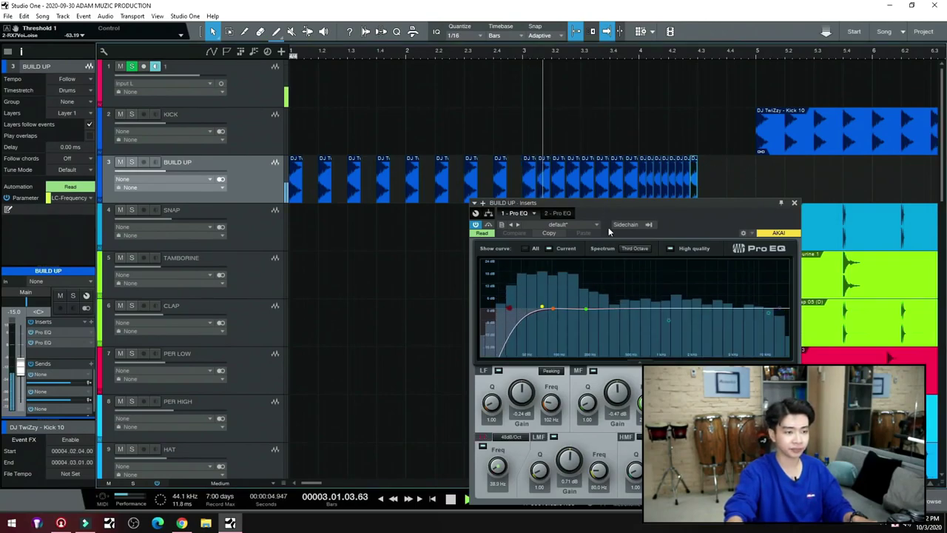
{"action": "left_click_drag", "start_coordinate": [567, 315], "coordinate": [785, 312]}
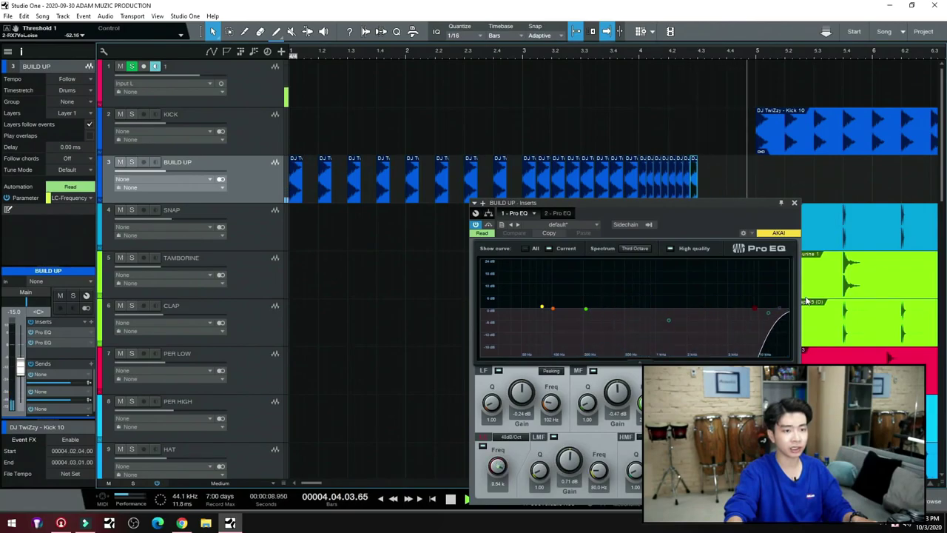
{"action": "key", "text": "space"}
{"action": "left_click", "coordinate": [793, 204]}
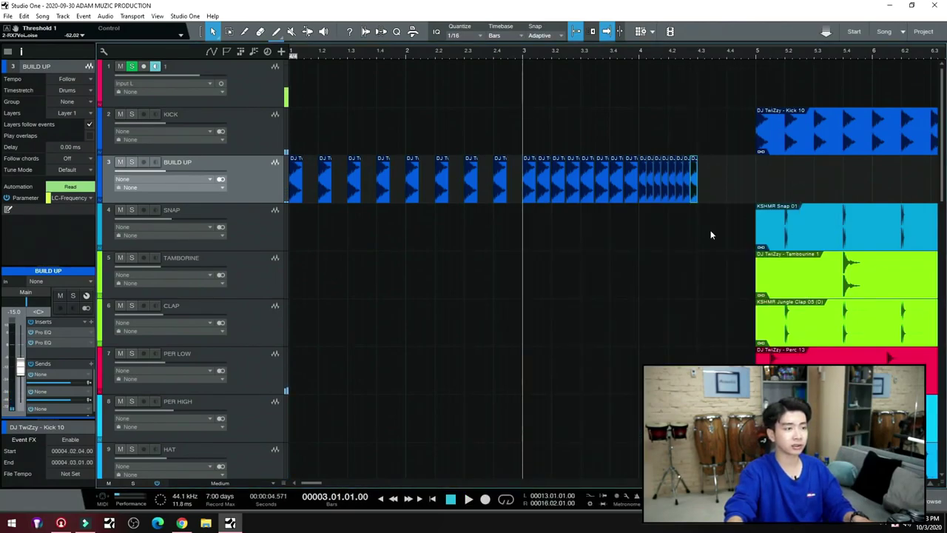
Inspect the LONG FILL and FILL 2 tracks and audition the DJ TwiZzy - Fill 9 clip from bar 4.3
{"action": "key", "text": "shift+w"}
{"action": "key", "text": "shift+w"}
{"action": "key", "text": "shift+e"}
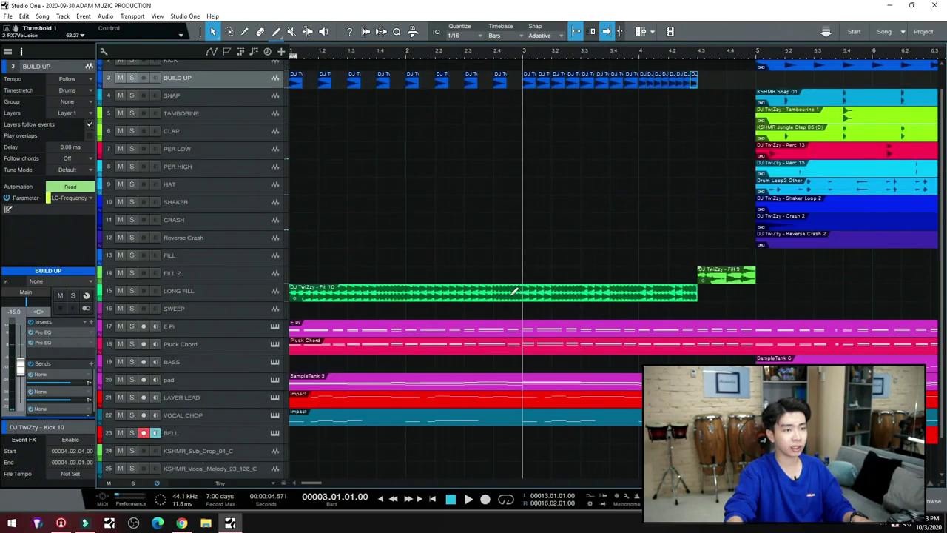
{"action": "left_click", "coordinate": [231, 276]}
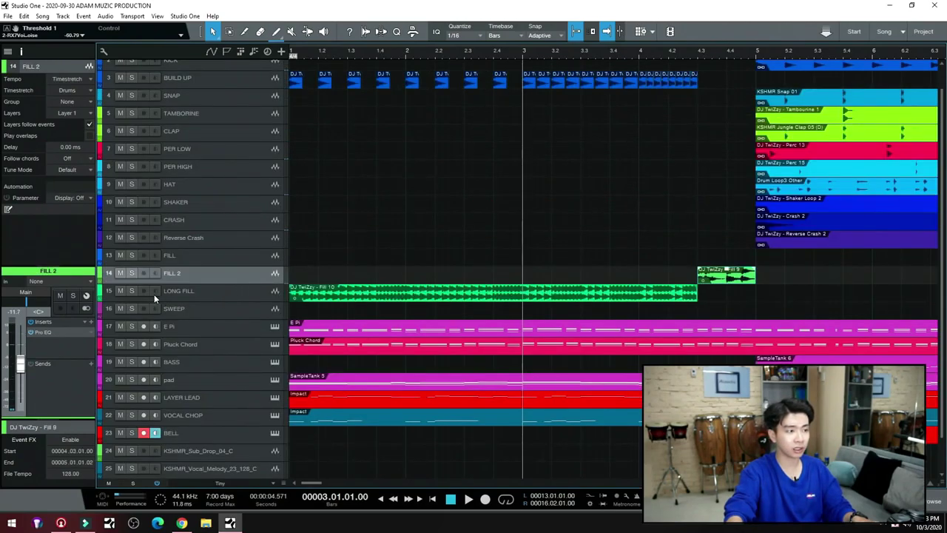
{"action": "left_click", "coordinate": [185, 292]}
{"action": "key", "text": "shift+e"}
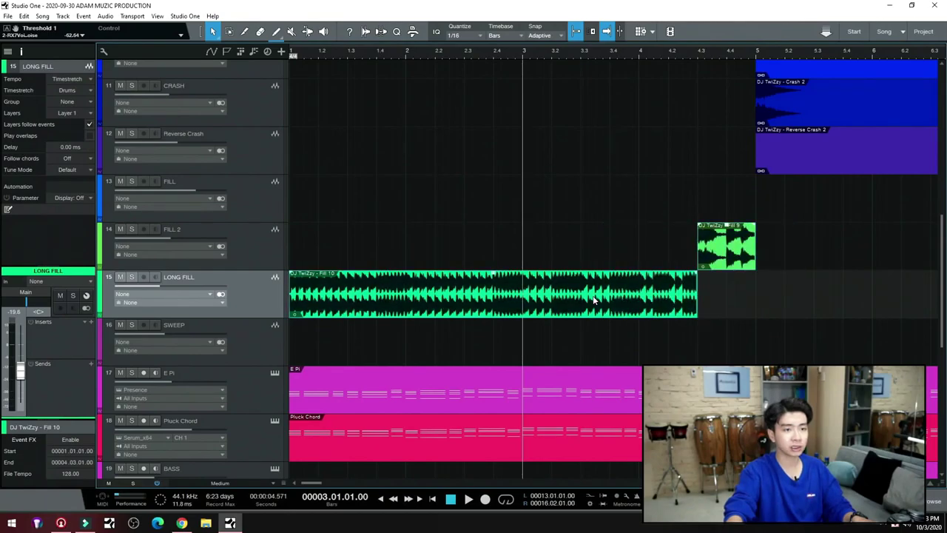
{"action": "left_click", "coordinate": [745, 260]}
{"action": "left_click", "coordinate": [697, 56]}
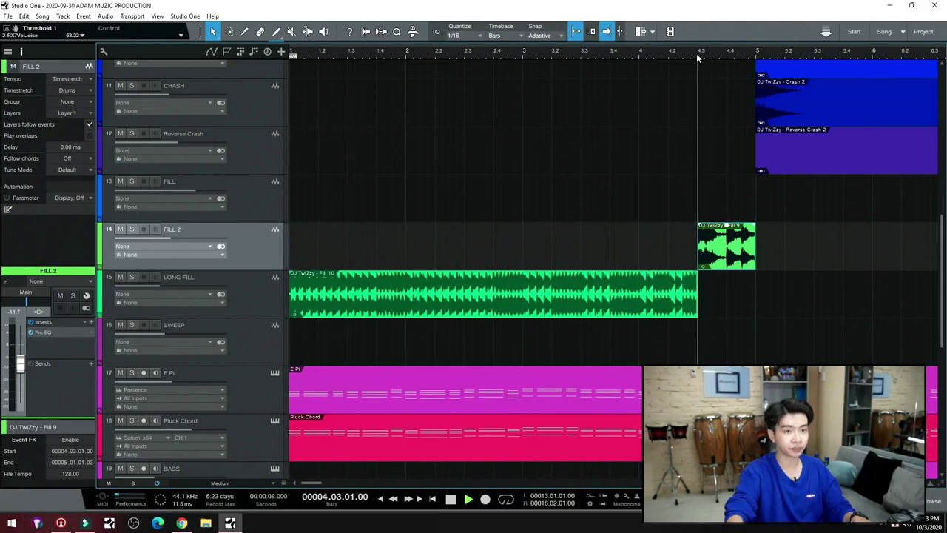
Display the whole arrangement at Tiny track height and play the full song from its beginning to the ending impact
{"action": "key", "text": "w"}
{"action": "key", "text": "w"}
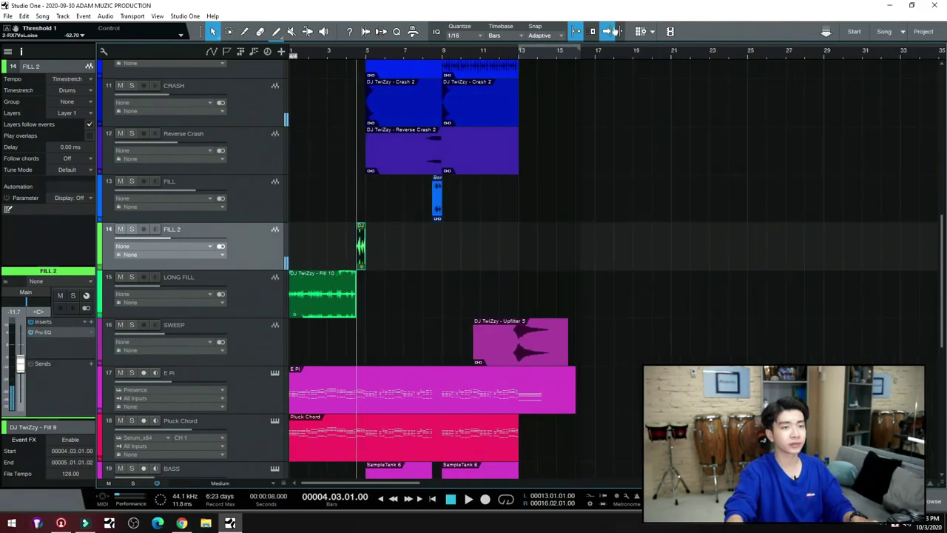
{"action": "key", "text": "shift+w"}
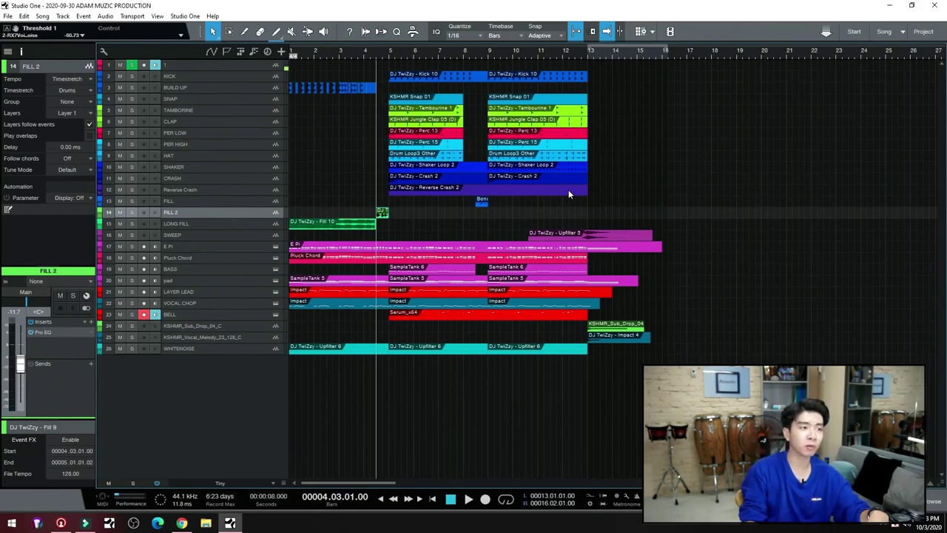
{"action": "key", "text": "Home"}
{"action": "key", "text": "space"}
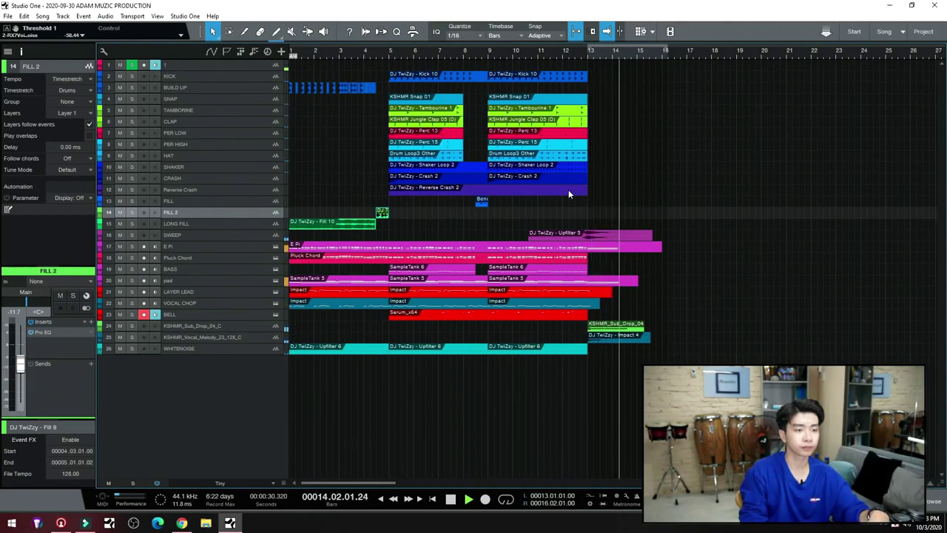
{"action": "key", "text": "space"}
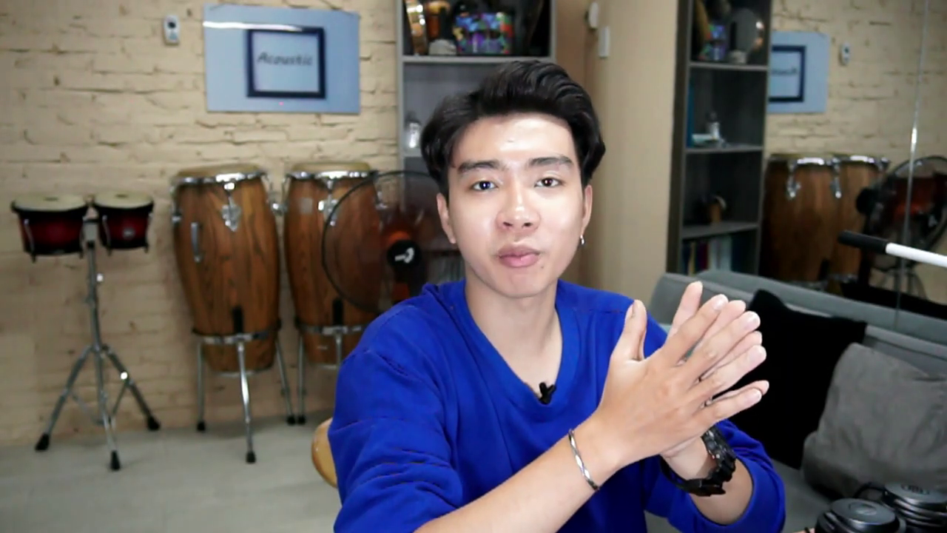